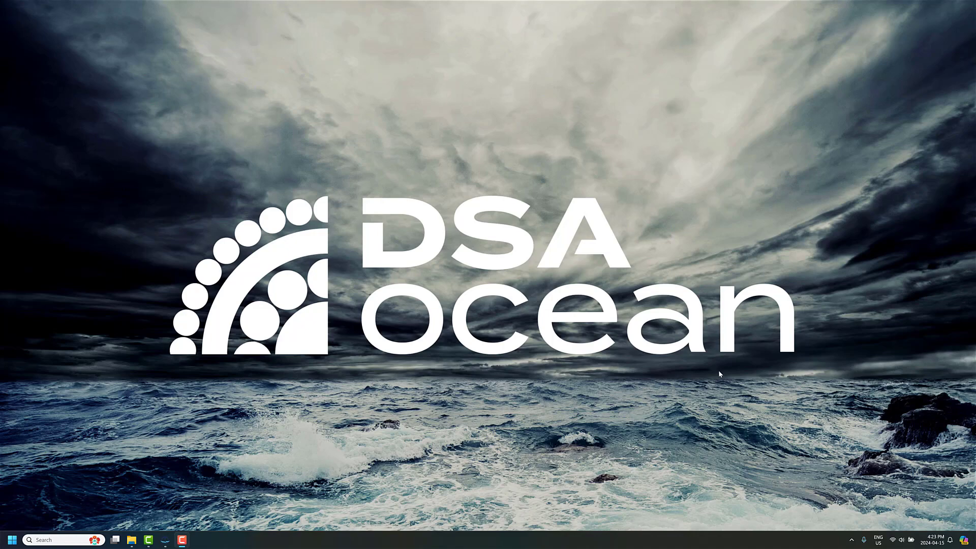
# Run the SeakeepRandom computation for the generic frigate and dismiss the completion message.
pyautogui.click(165, 540)
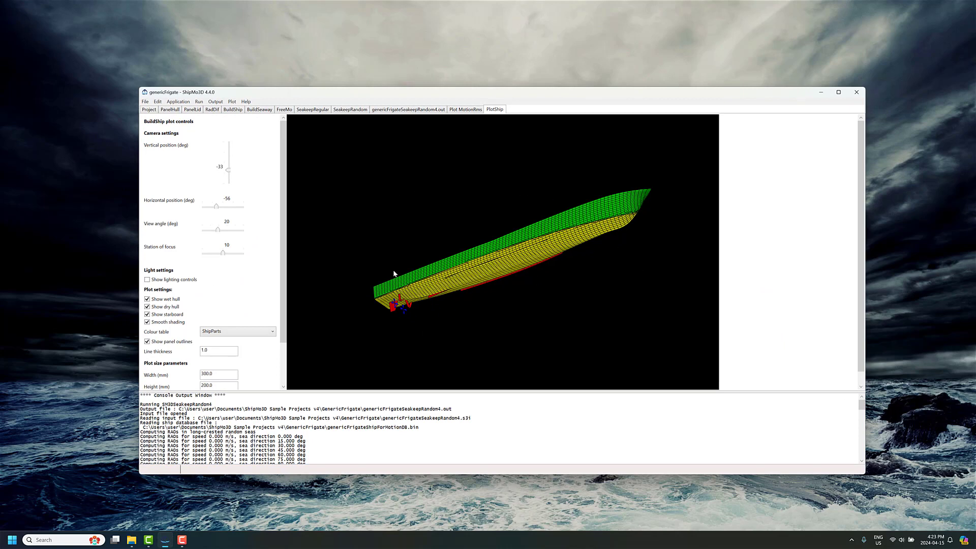
pyautogui.click(361, 114)
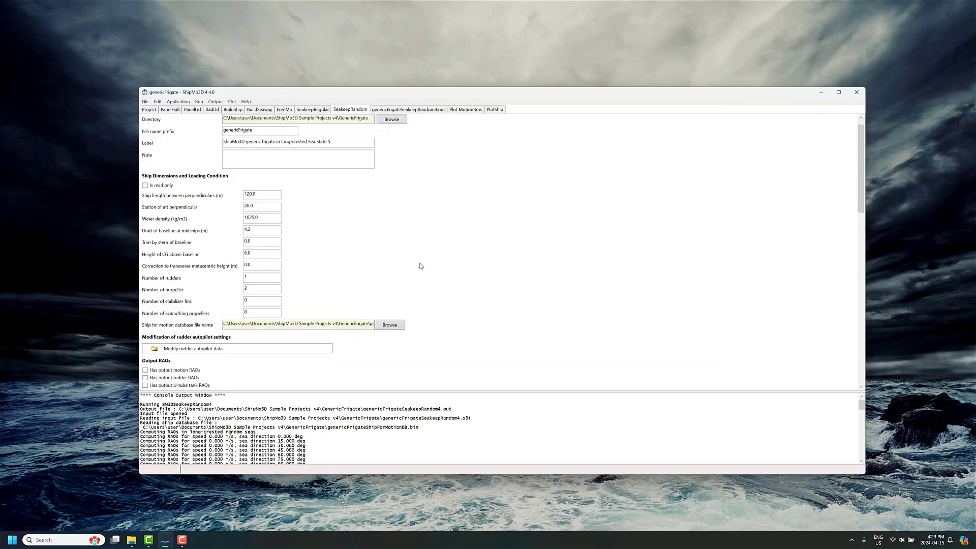
pyautogui.scroll(-3, 411, 274)
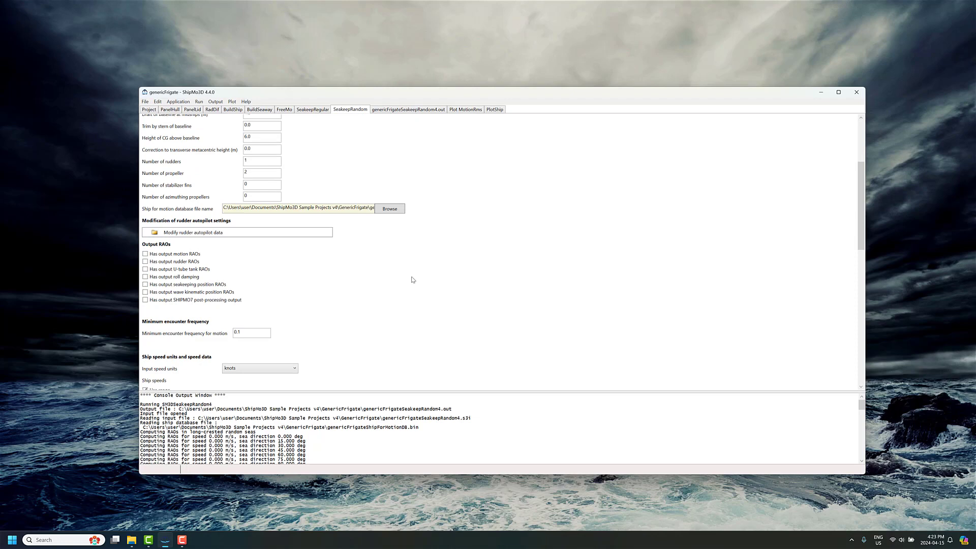
pyautogui.scroll(-11, 413, 280)
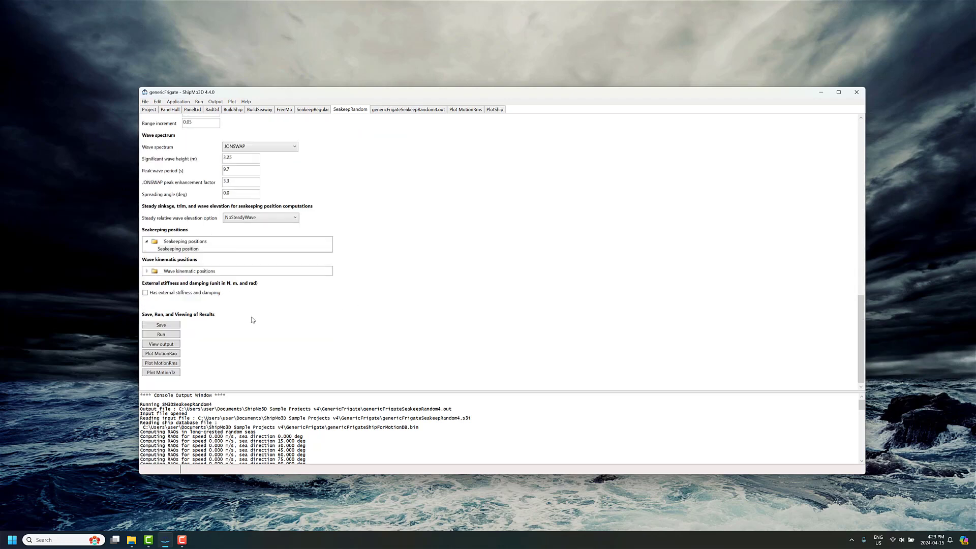
pyautogui.click(174, 335)
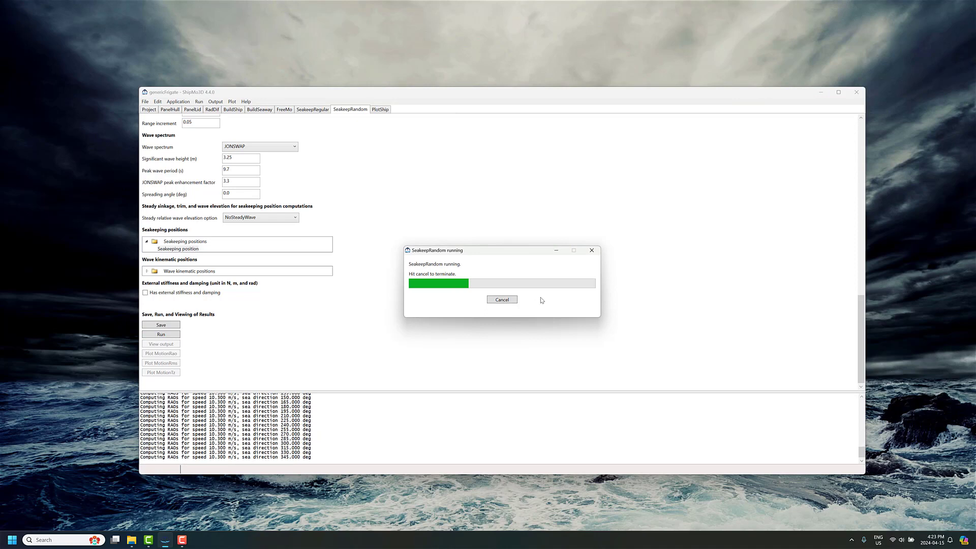
pyautogui.click(516, 290)
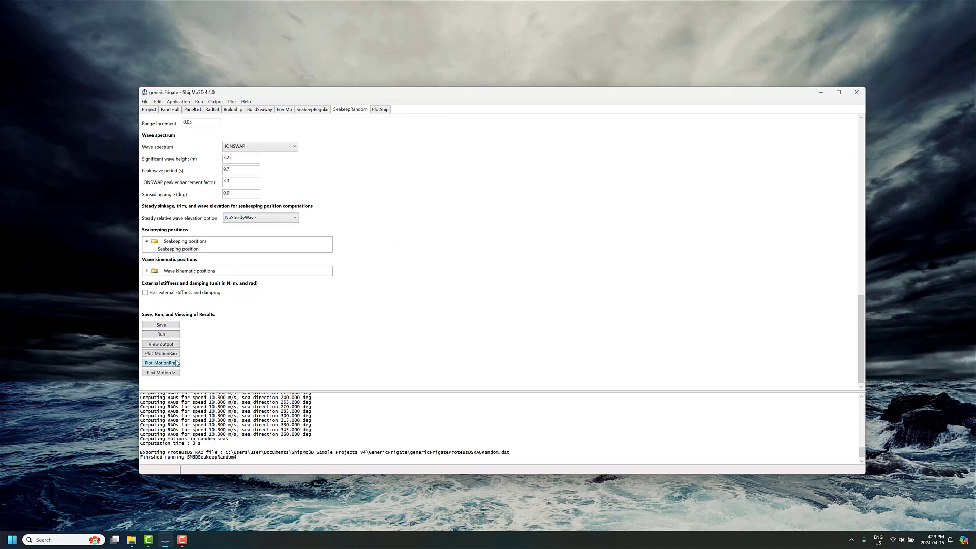
# Show the Plot MotionRms graphs of RMS surge, sway, heave, roll, pitch, yaw and rudder versus sea direction.
pyautogui.click(176, 363)
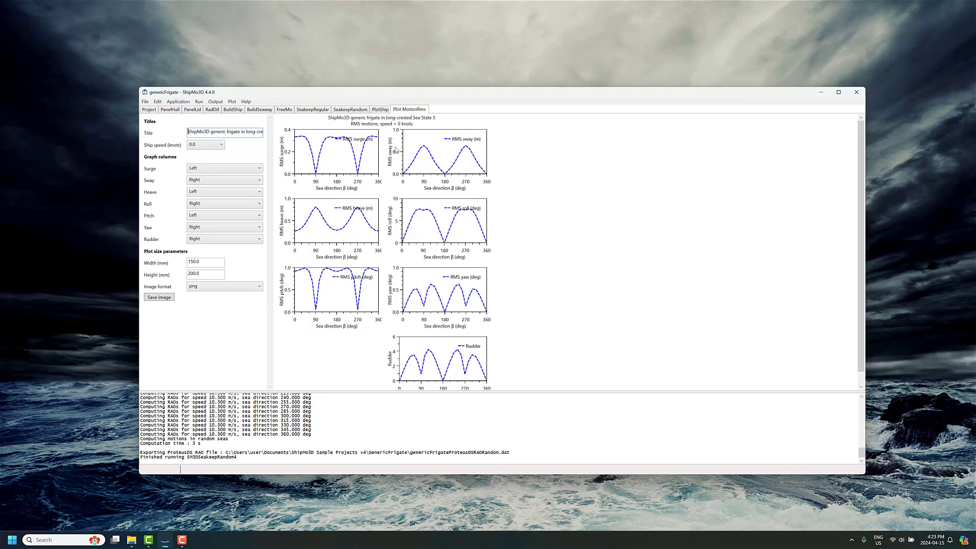
# Review the 0–20 knot speed settings and open the genericFrigateSeakeepRandom4.out output file.
pyautogui.click(356, 112)
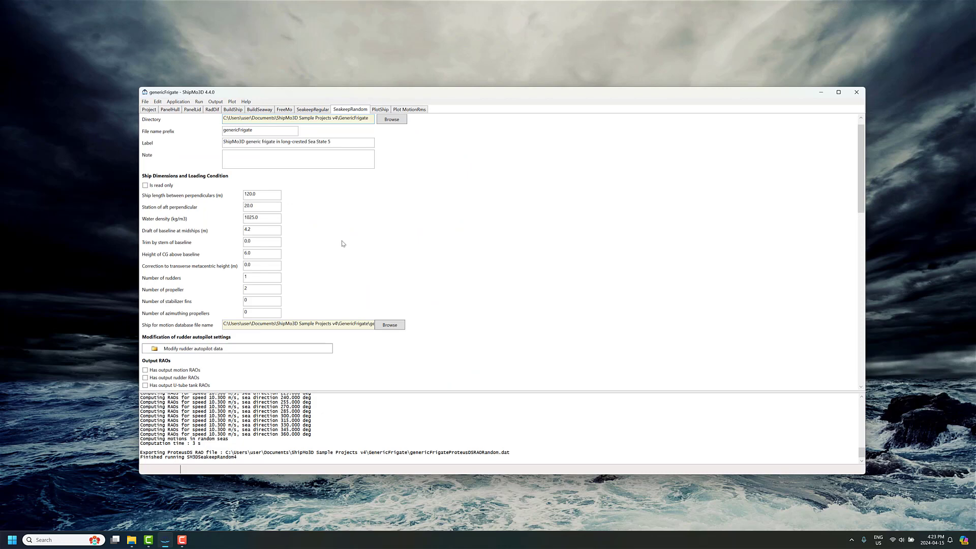
pyautogui.scroll(-10, 340, 245)
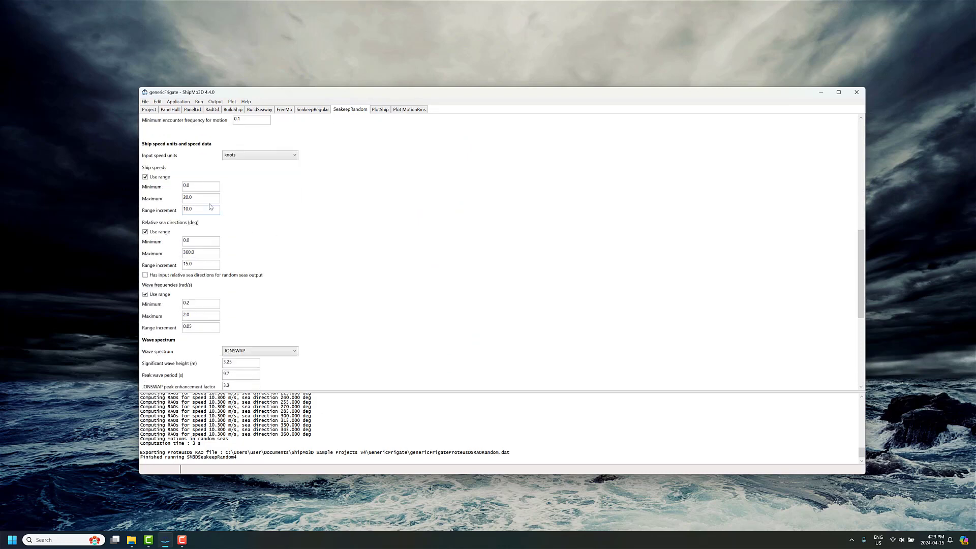
pyautogui.scroll(-10, 249, 254)
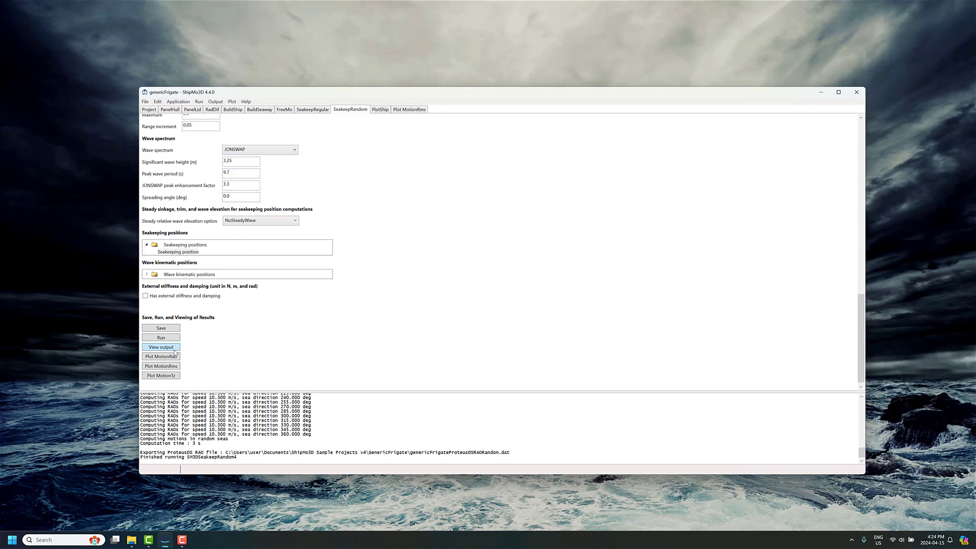
pyautogui.click(159, 347)
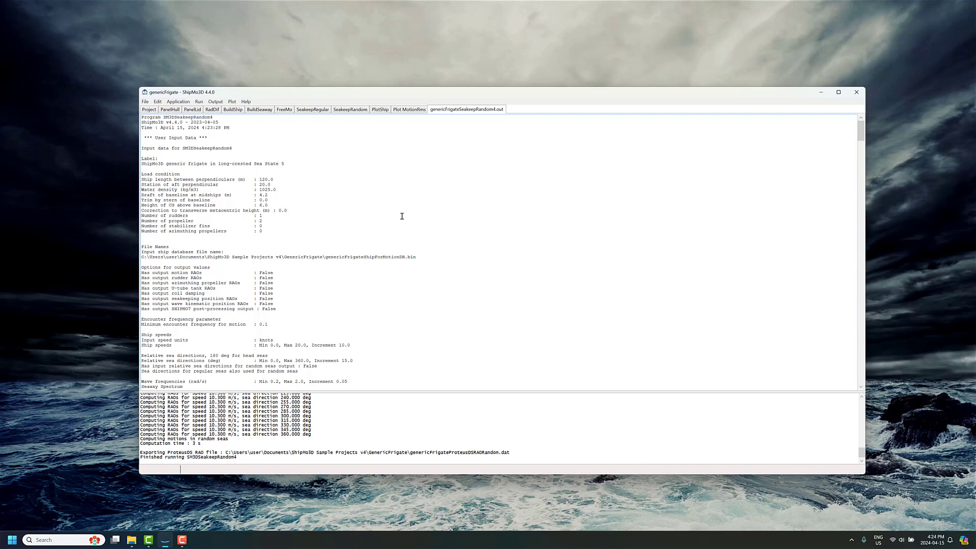
# Select the random-seaway RMS motions table from the Wave spectrum line to the 360.0 row.
pyautogui.scroll(-15, 399, 224)
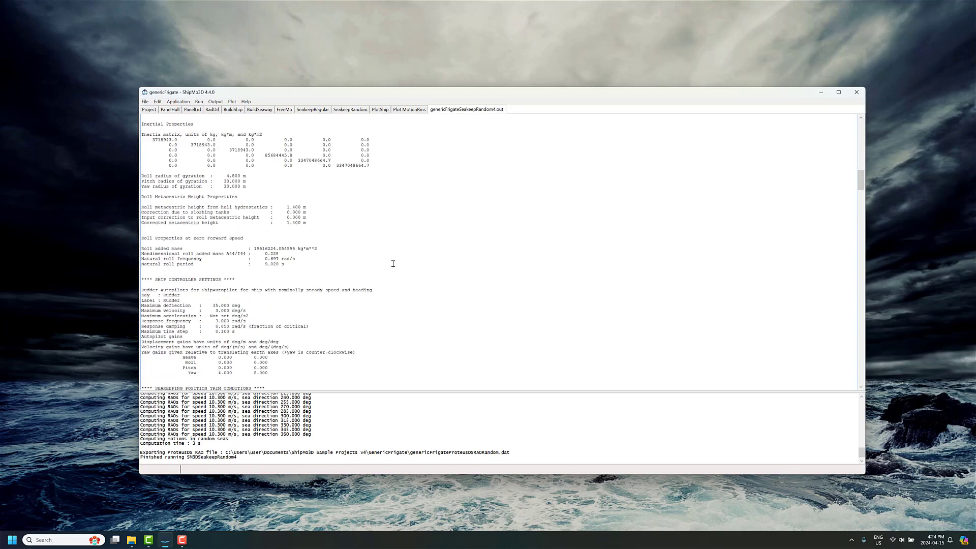
pyautogui.scroll(-10, 393, 264)
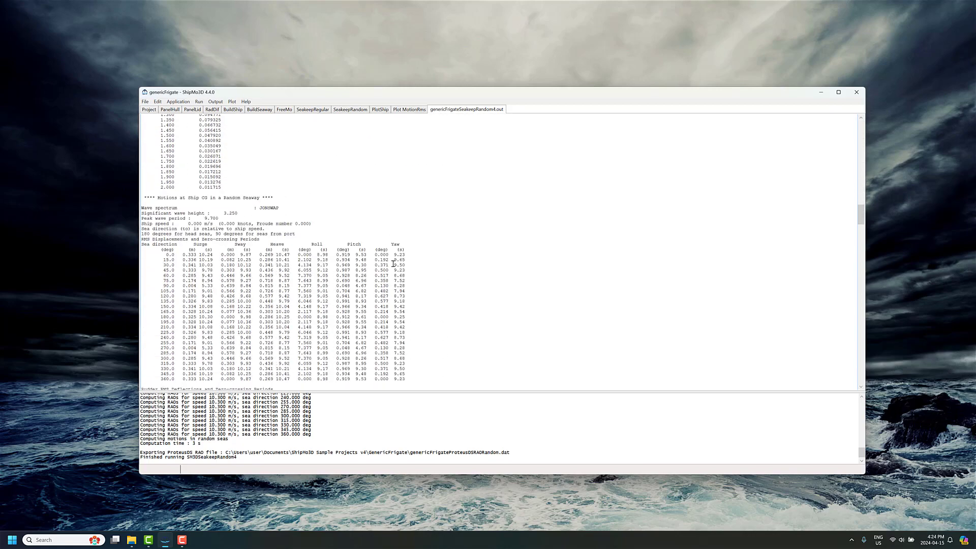
pyautogui.scroll(-3, 393, 264)
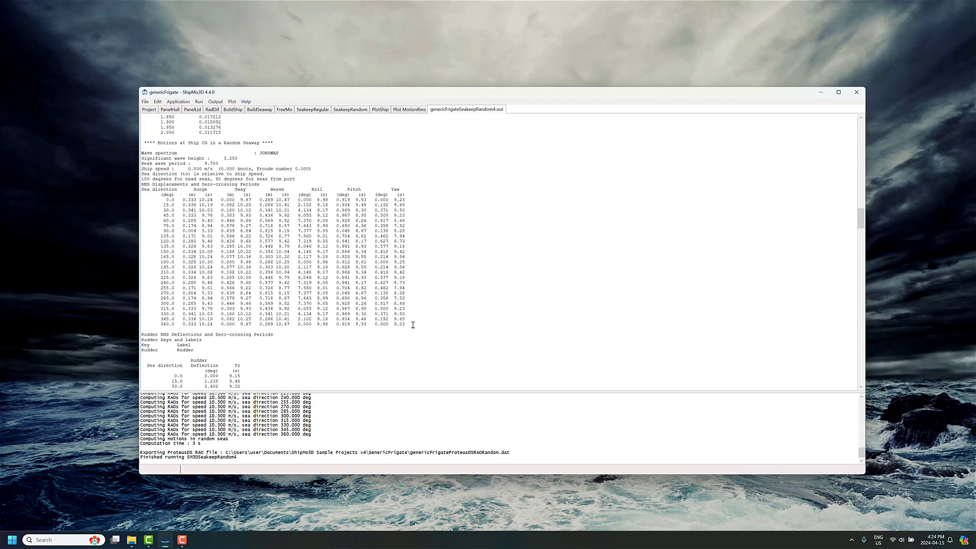
pyautogui.moveTo(413, 325); pyautogui.dragTo(164, 190)
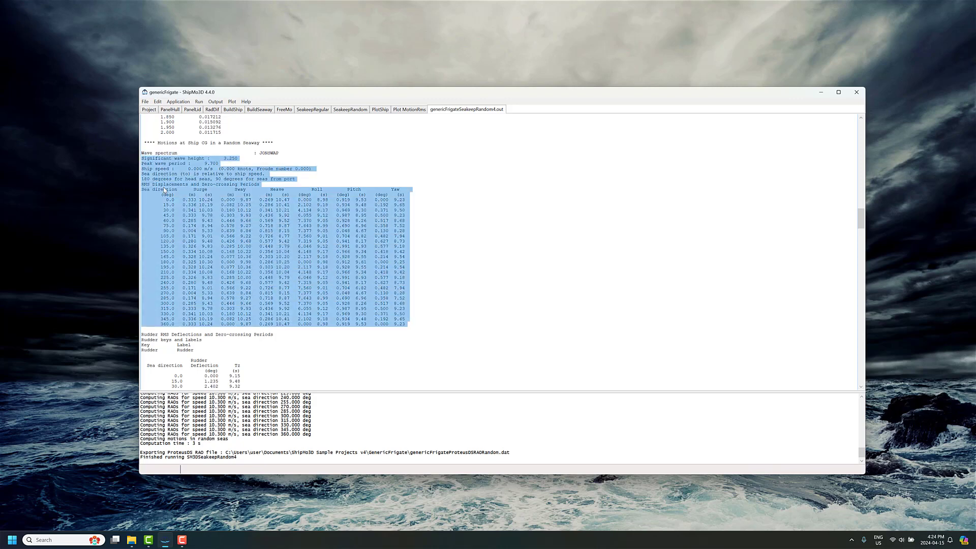
pyautogui.moveTo(142, 152); pyautogui.dragTo(425, 328)
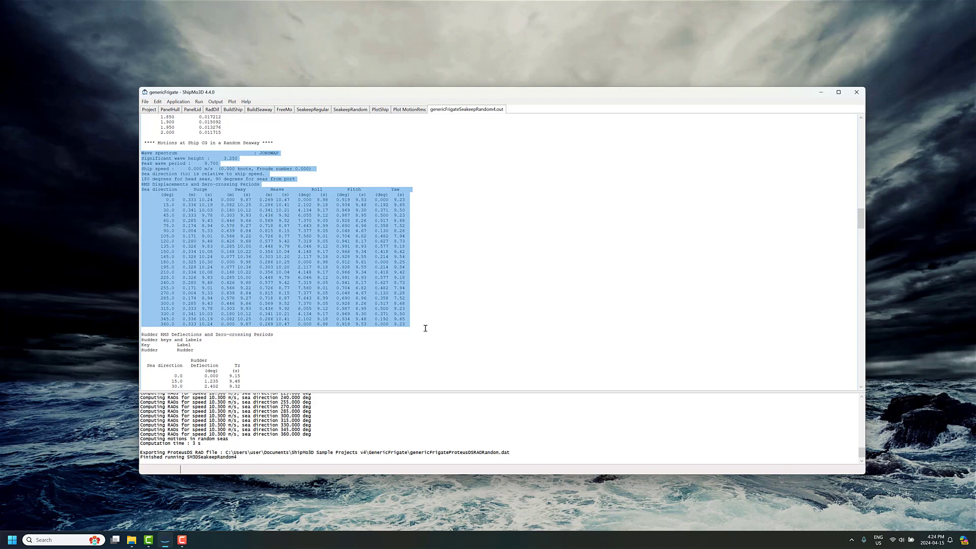
# Launch Excel from the Office apps and create a blank workbook.
pyautogui.click(12, 540)
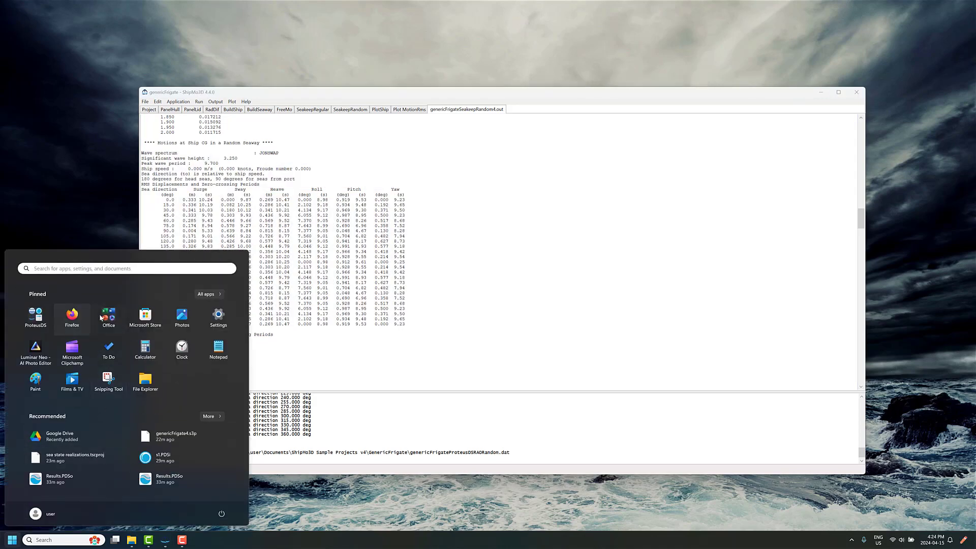
pyautogui.click(106, 317)
pyautogui.click(72, 374)
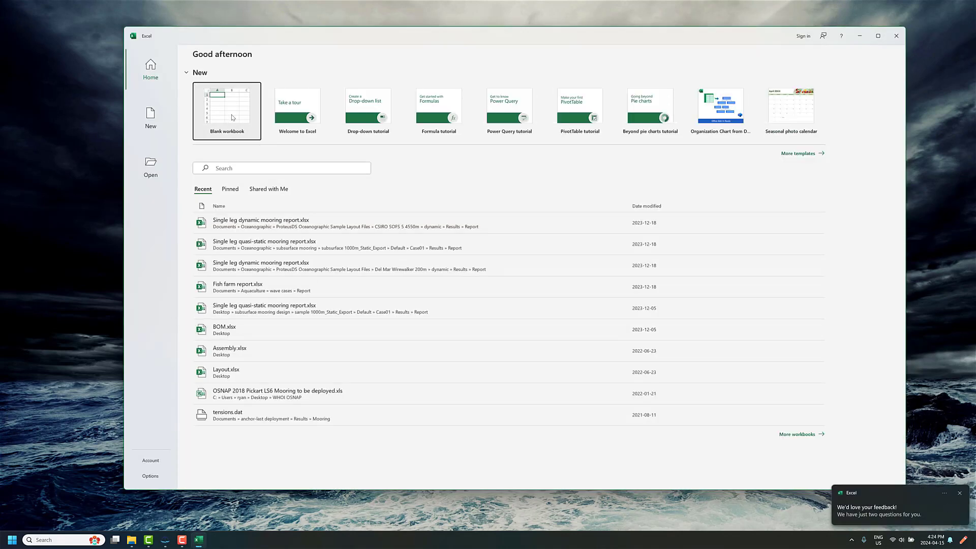
pyautogui.click(232, 116)
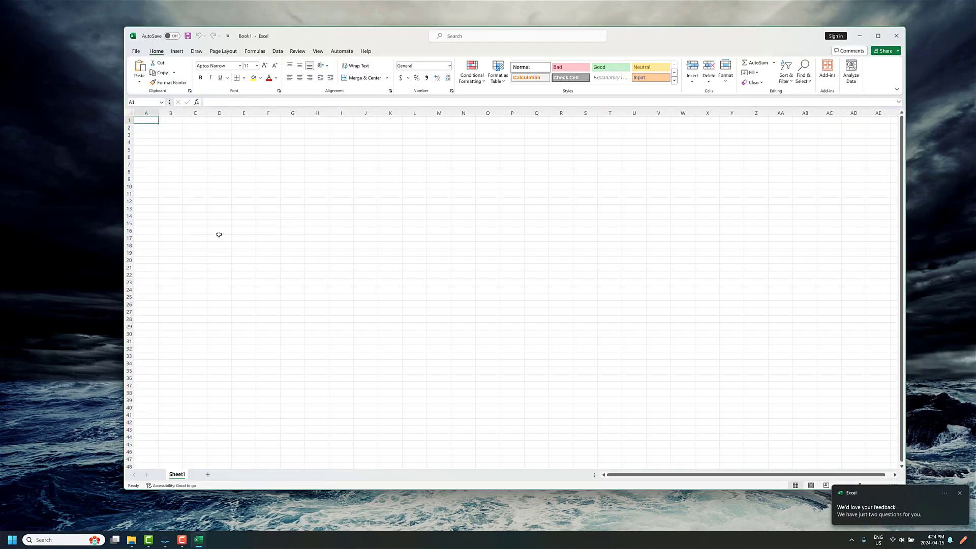
# Paste the motions table at A9, confirm each line sits in one cell, and select A18:A42.
pyautogui.click(158, 181)
pyautogui.hotkey('ctrl', 'v')
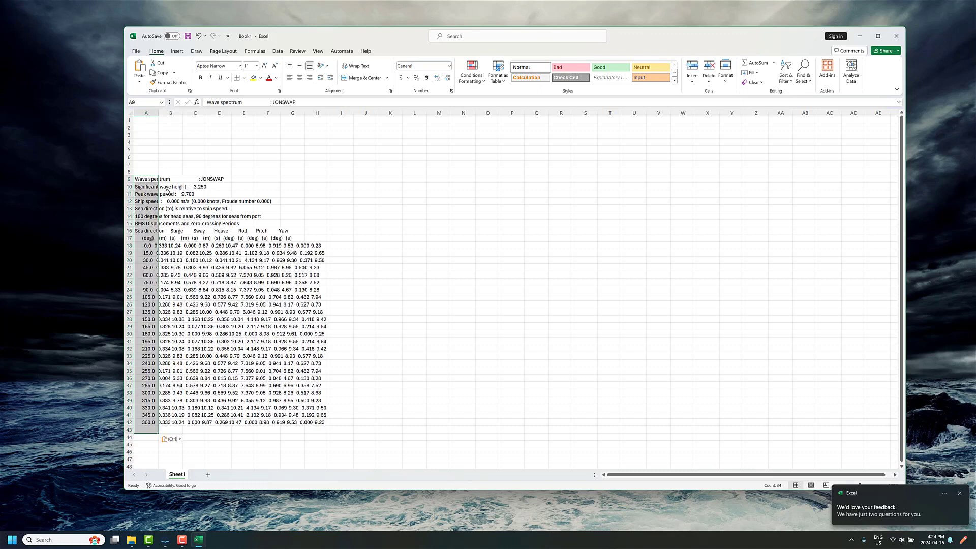
pyautogui.click(208, 304)
pyautogui.click(237, 327)
pyautogui.click(152, 279)
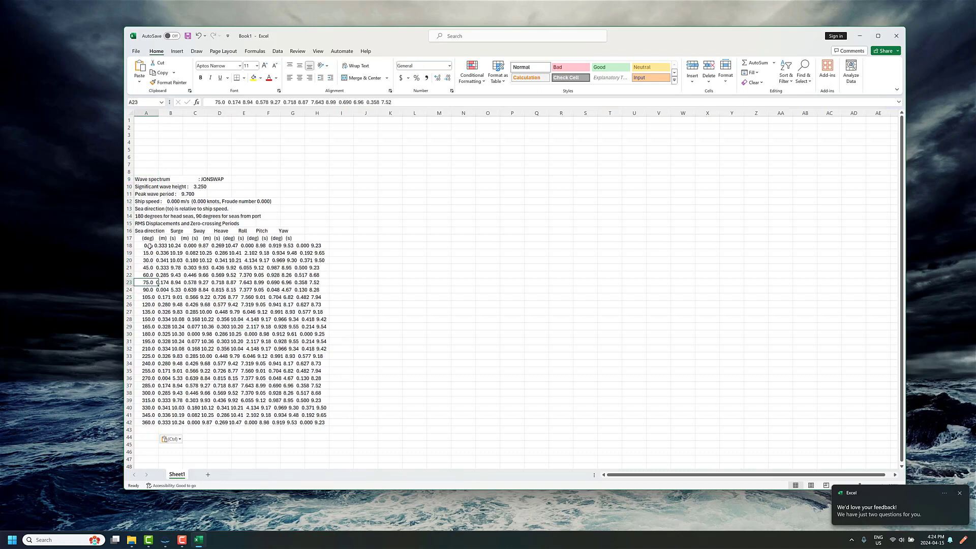
pyautogui.click(170, 246)
pyautogui.click(189, 289)
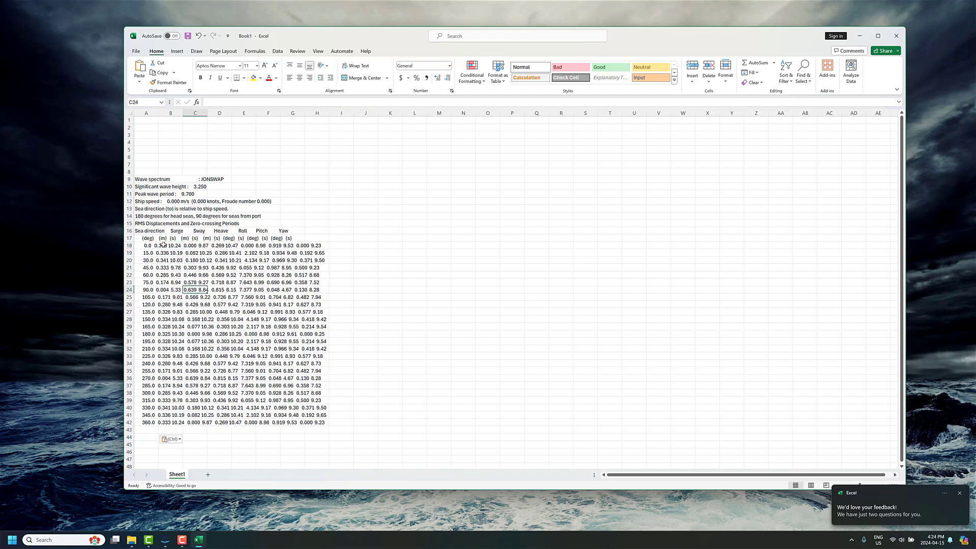
pyautogui.click(141, 246)
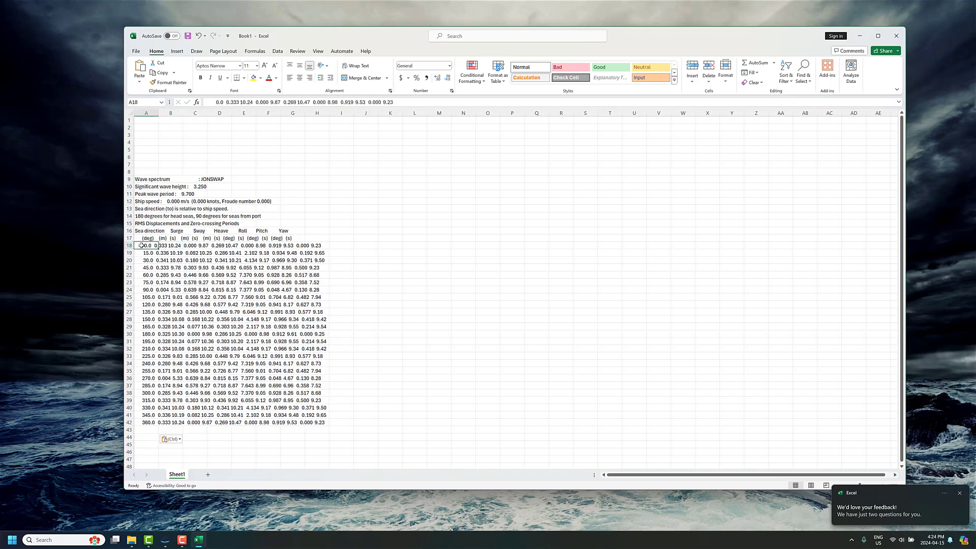
pyautogui.keyDown('shift'); pyautogui.click(152, 422); pyautogui.keyUp('shift')
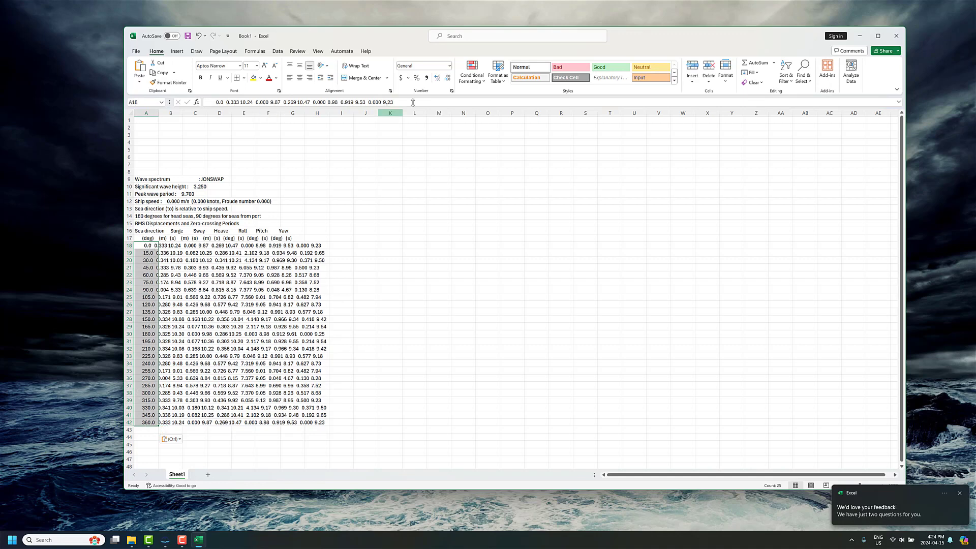
# Split rows 18–42 into separate columns with Text to Columns, using space as the delimiter.
pyautogui.click(476, 37)
pyautogui.write('text')
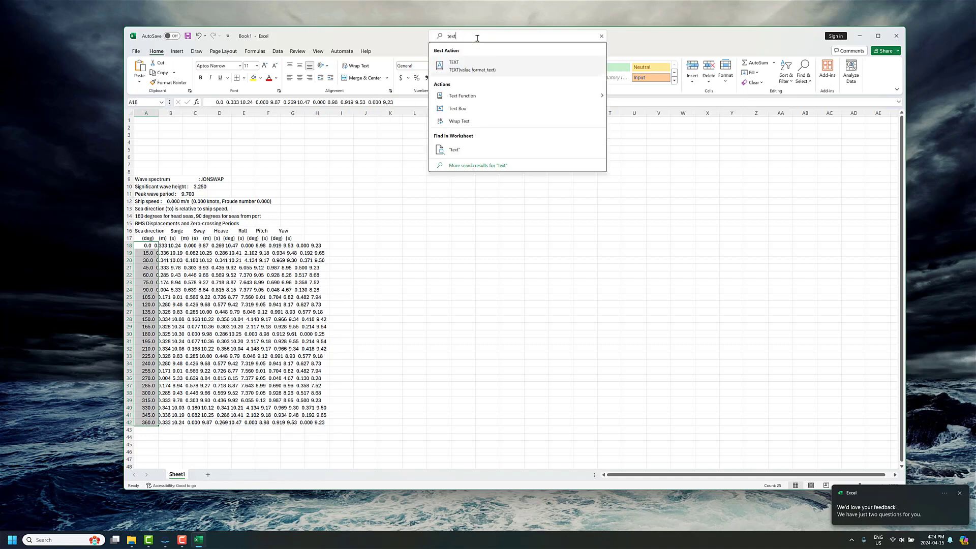
pyautogui.press('BackSpace')
pyautogui.press('BackSpace')
pyautogui.press('BackSpace')
pyautogui.press('BackSpace')
pyautogui.write('conv')
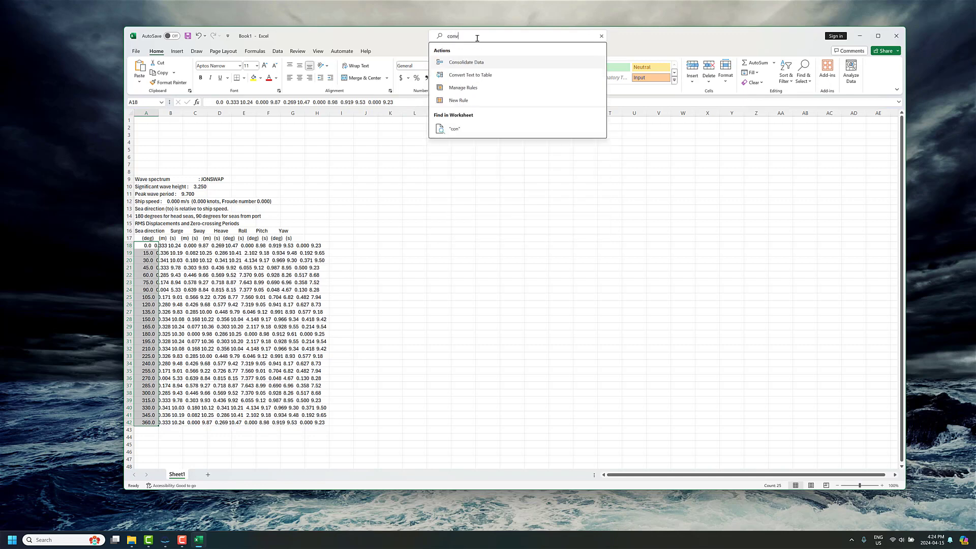
pyautogui.click(470, 64)
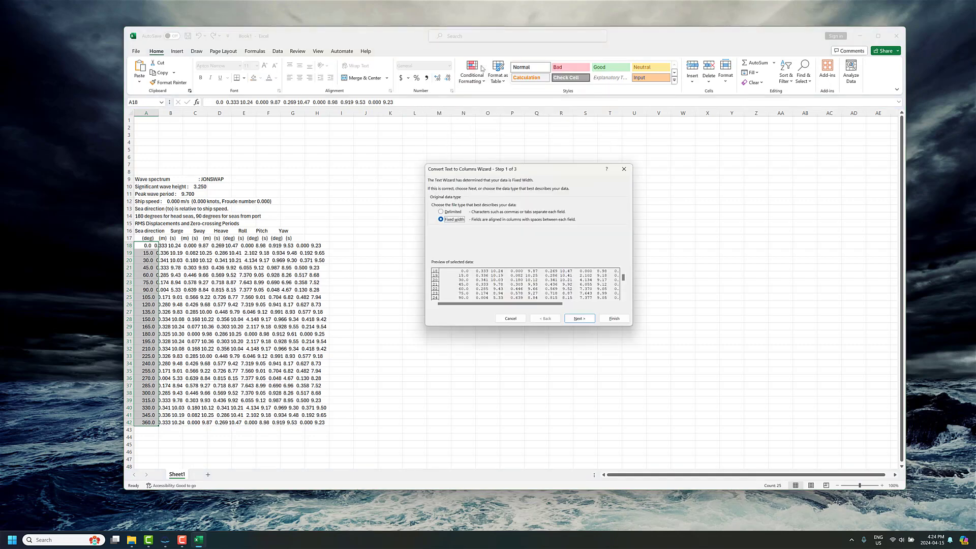
pyautogui.click(440, 211)
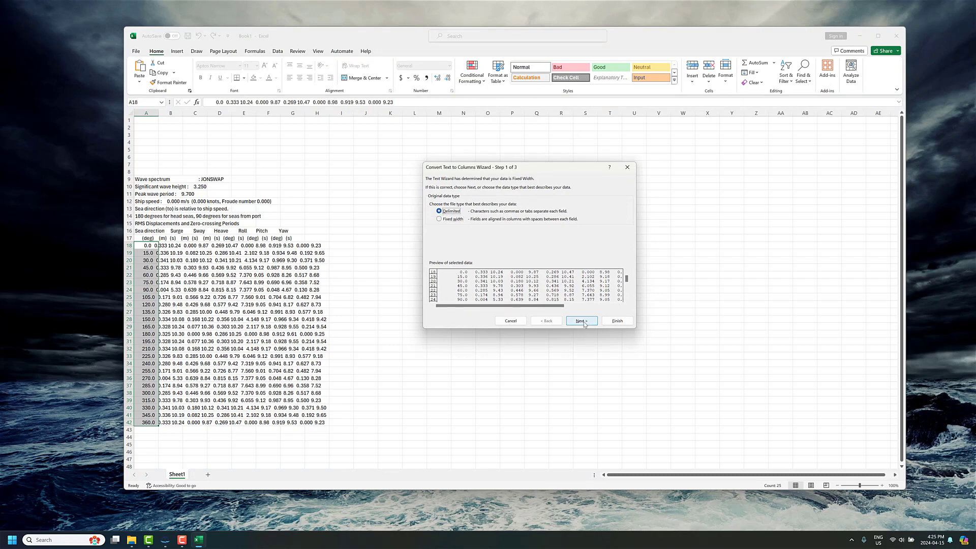
pyautogui.click(583, 322)
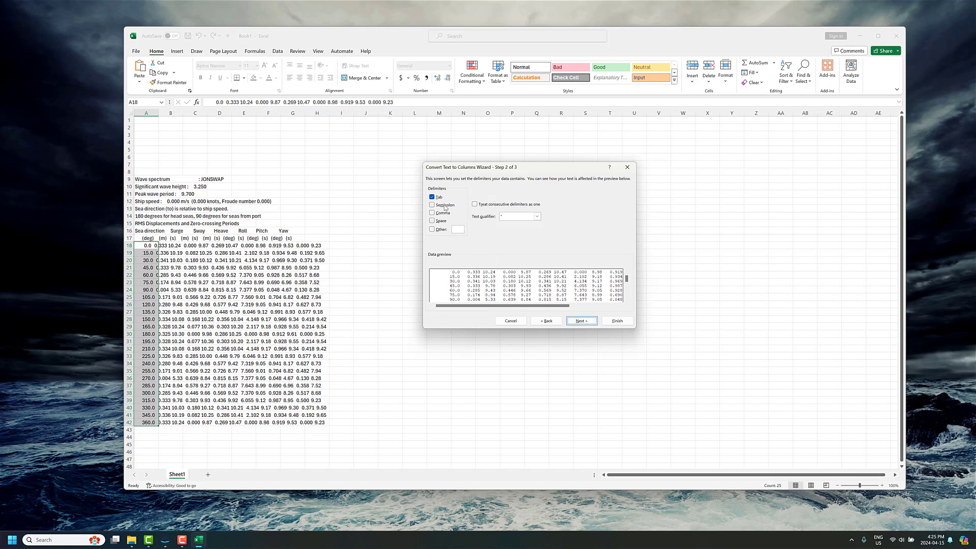
pyautogui.moveTo(447, 215); pyautogui.dragTo(441, 221)
pyautogui.click(441, 221)
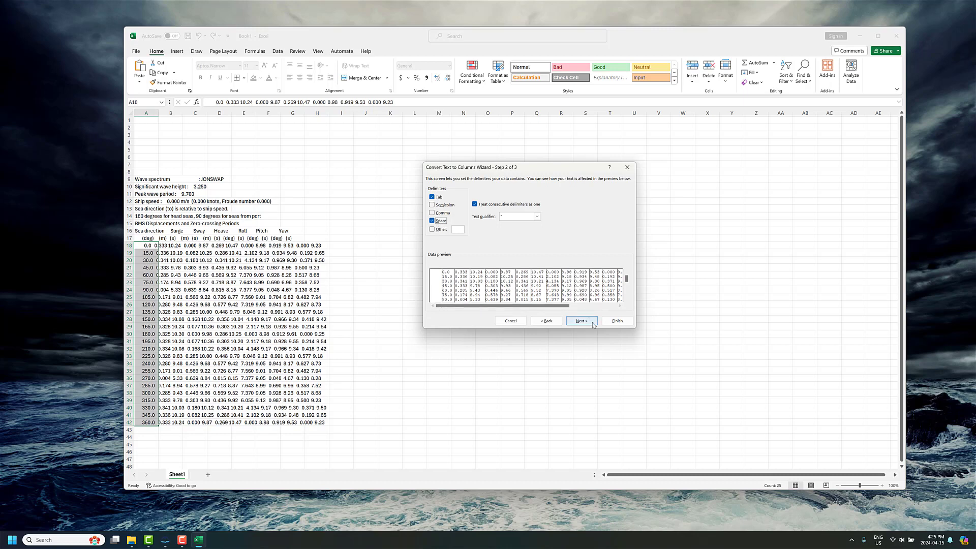
pyautogui.click(582, 321)
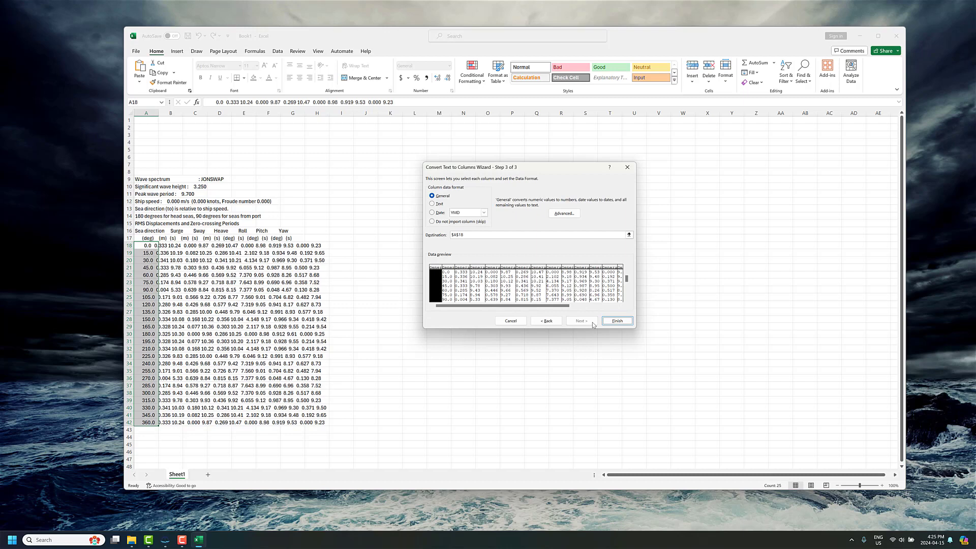
pyautogui.click(617, 321)
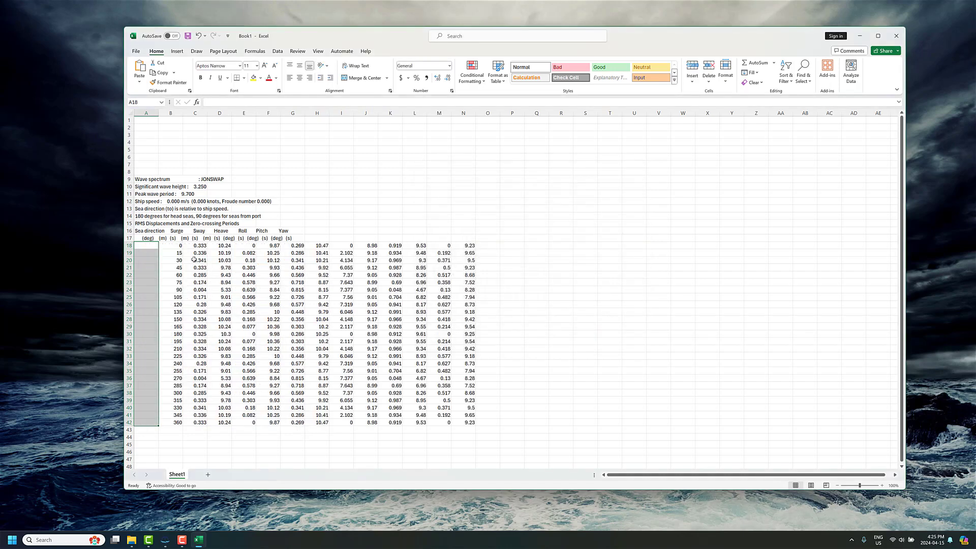
# Check the split header row and the row-18 values, including 0.333 in C18 and 10.24 in D18.
pyautogui.click(169, 238)
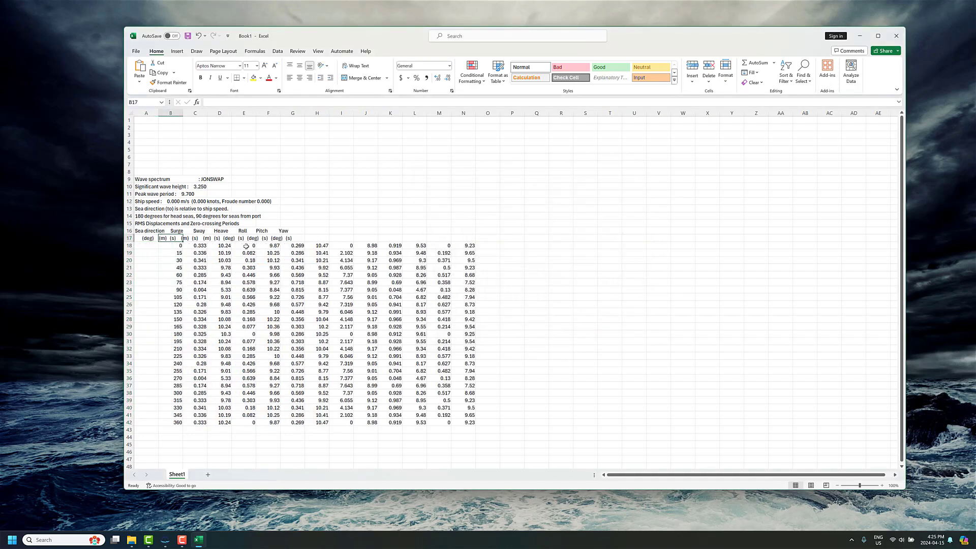
pyautogui.click(175, 246)
pyautogui.click(195, 246)
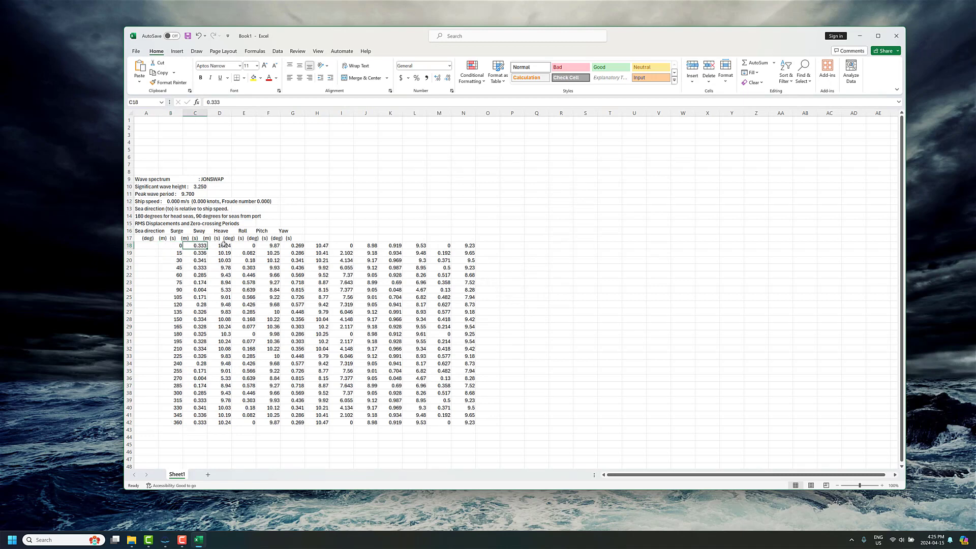
pyautogui.click(224, 244)
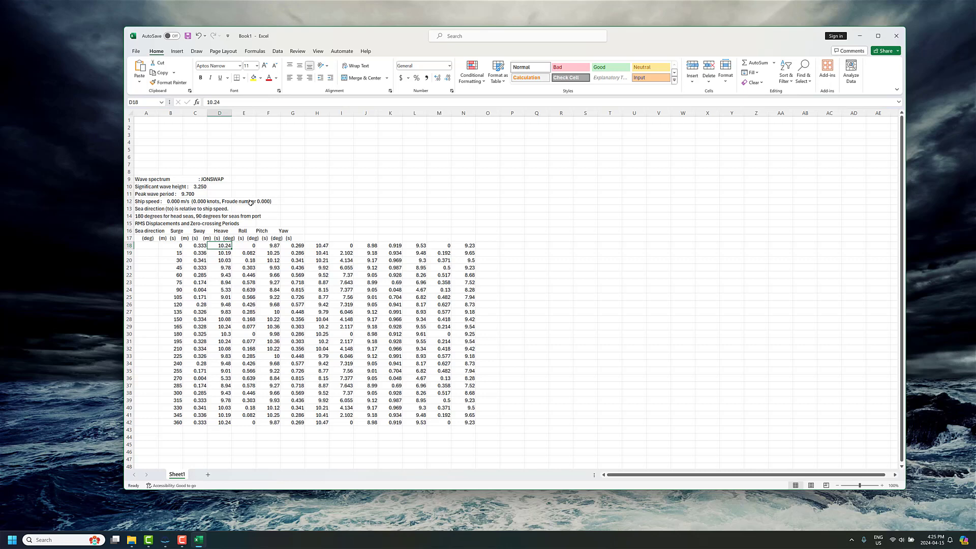
# Rename Sheet1 to 0kts.
pyautogui.rightClick(175, 475)
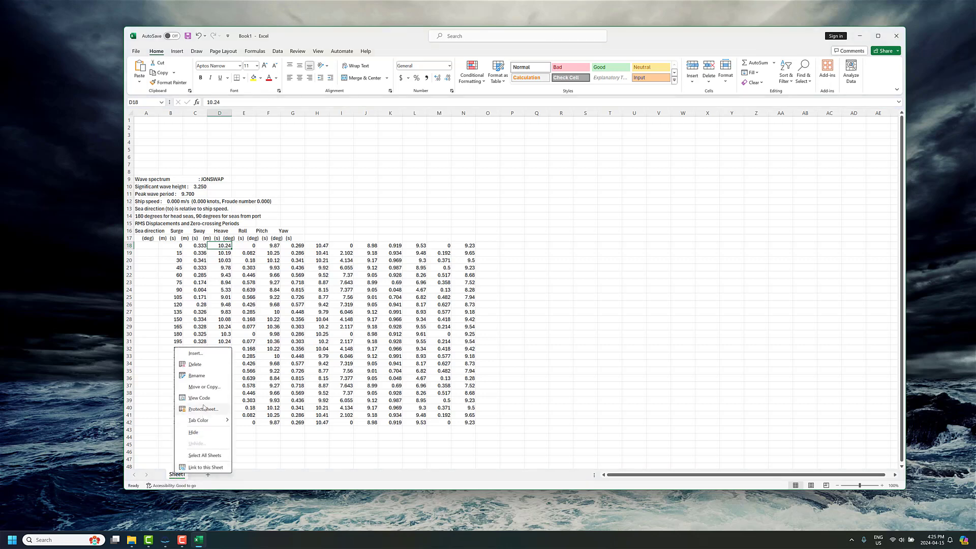
pyautogui.click(202, 378)
pyautogui.write('0kts')
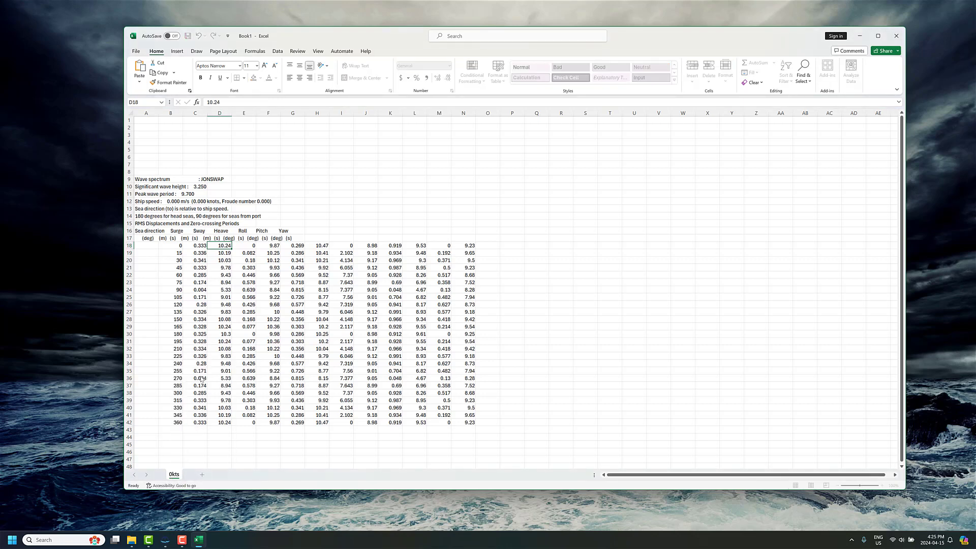
pyautogui.press('Return')
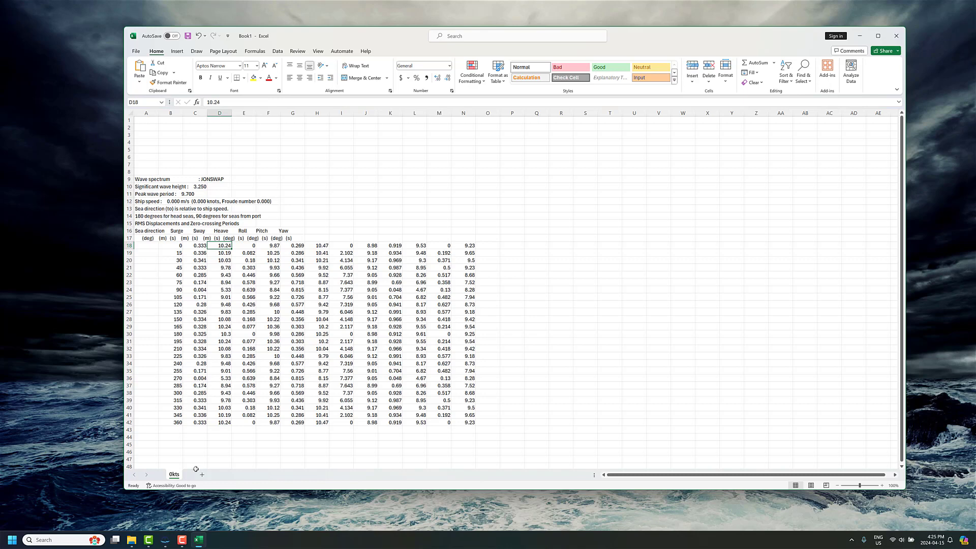
# Add a second sheet named 10kts.
pyautogui.click(202, 475)
pyautogui.rightClick(200, 475)
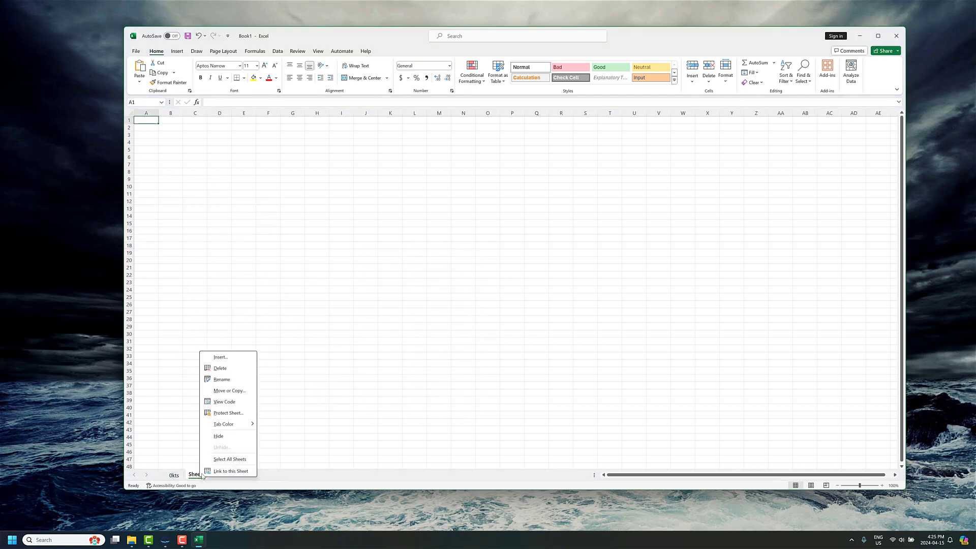
pyautogui.click(225, 381)
pyautogui.write('1')
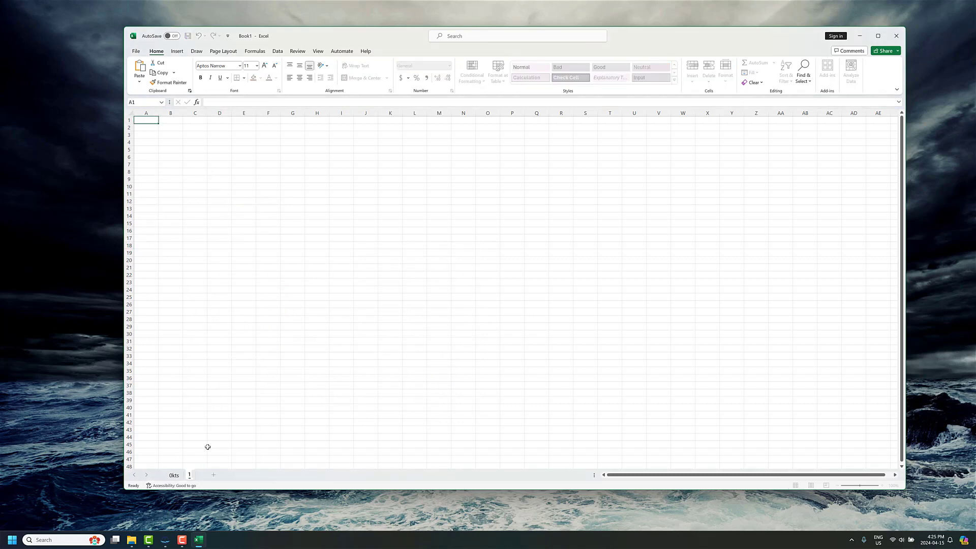
pyautogui.write('0tts')
pyautogui.press('Return')
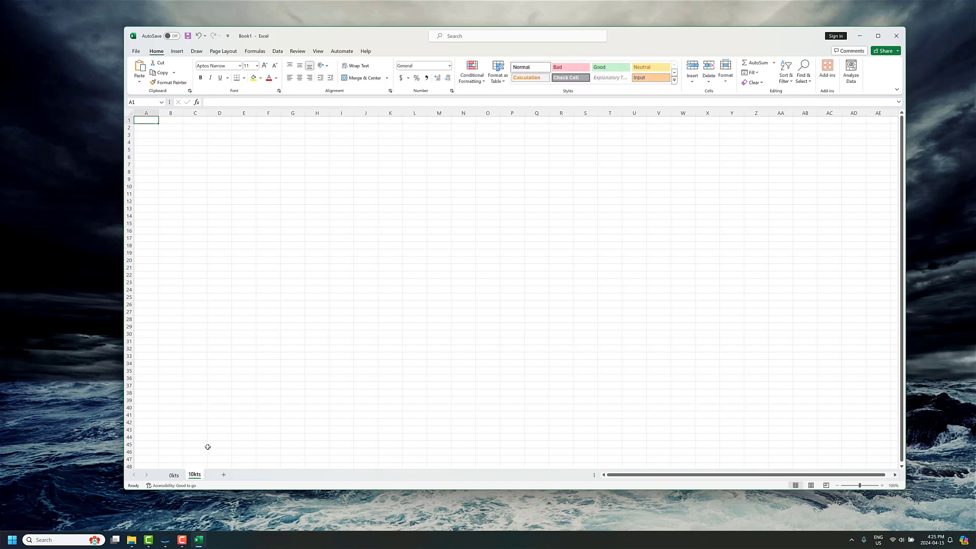
# Add a third sheet and name it, which ends up as 20ks.
pyautogui.click(250, 475)
pyautogui.rightClick(218, 475)
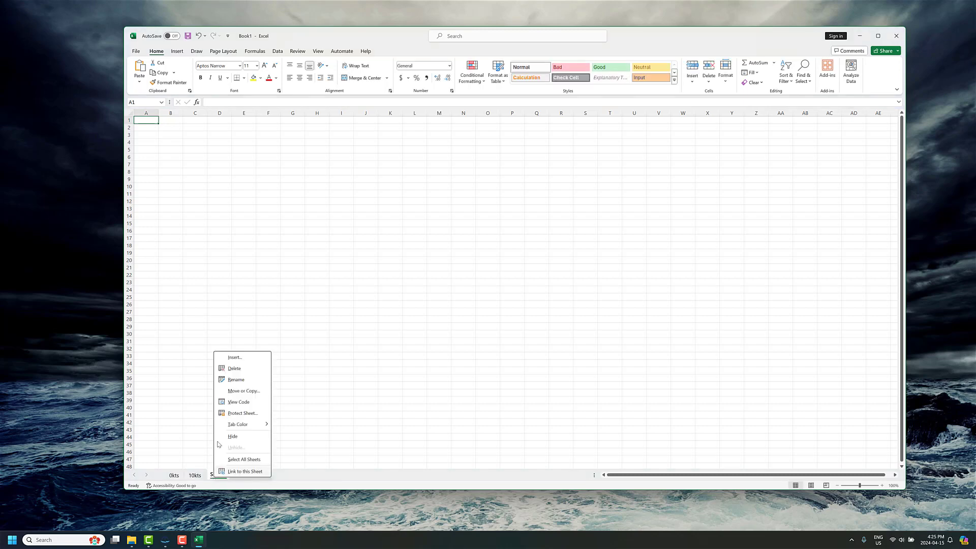
pyautogui.click(233, 383)
pyautogui.write('20kt')
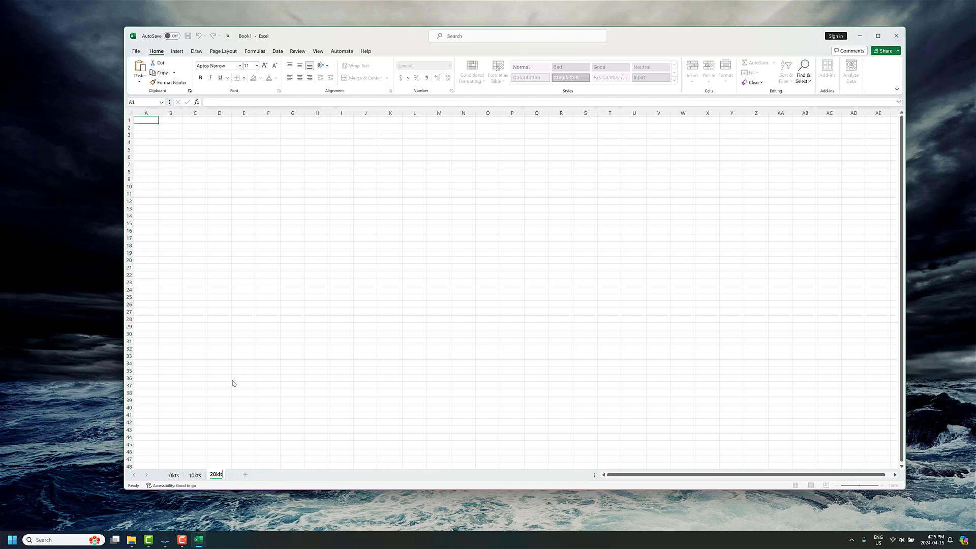
pyautogui.press('BackSpace')
pyautogui.write('s')
pyautogui.press('Return')
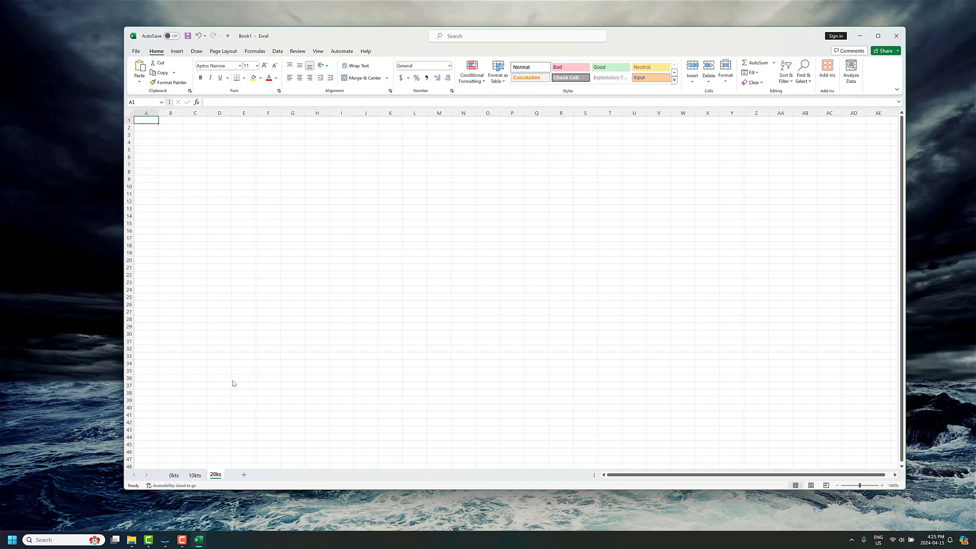
# Correct the third sheet's name to 20kts and go to the 10kts sheet.
pyautogui.rightClick(217, 475)
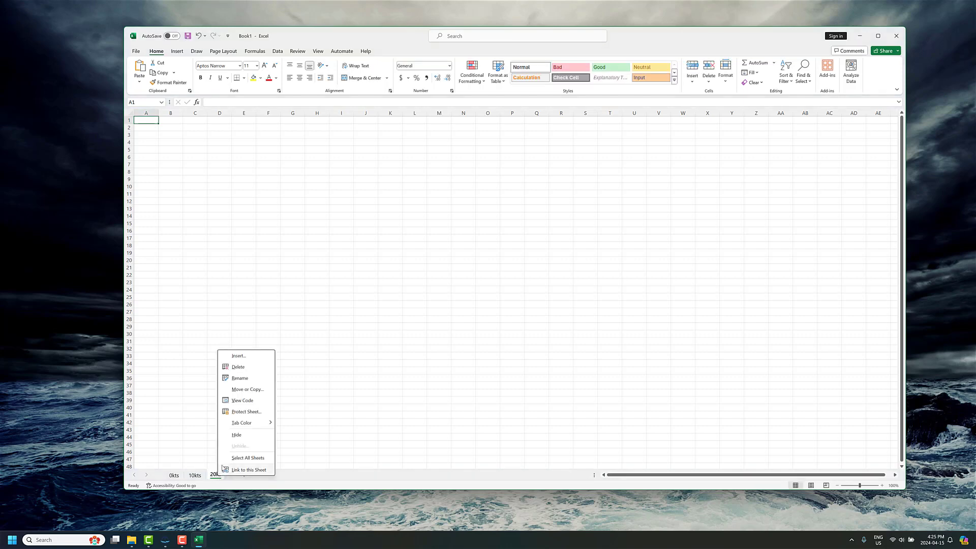
pyautogui.click(245, 379)
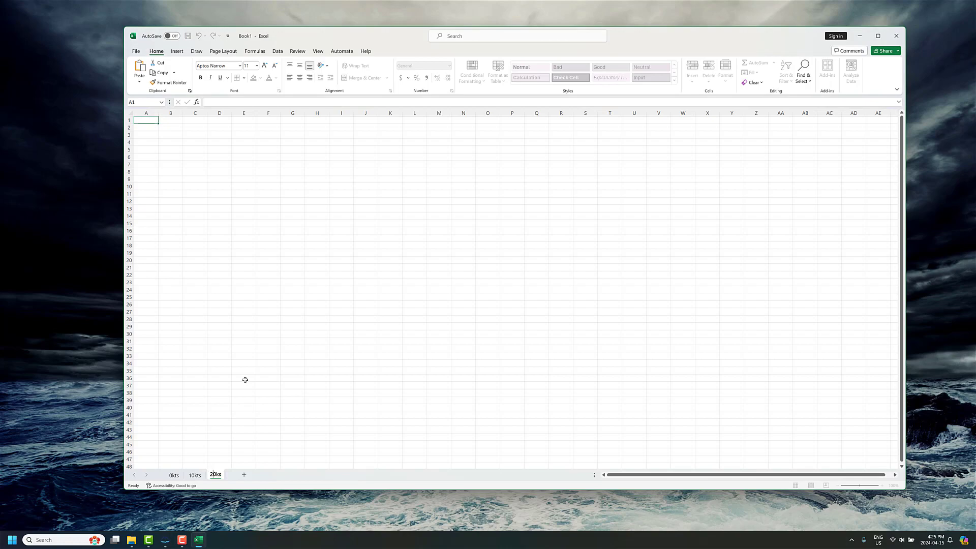
pyautogui.press('Left')
pyautogui.write('t')
pyautogui.press('Return')
pyautogui.click(193, 473)
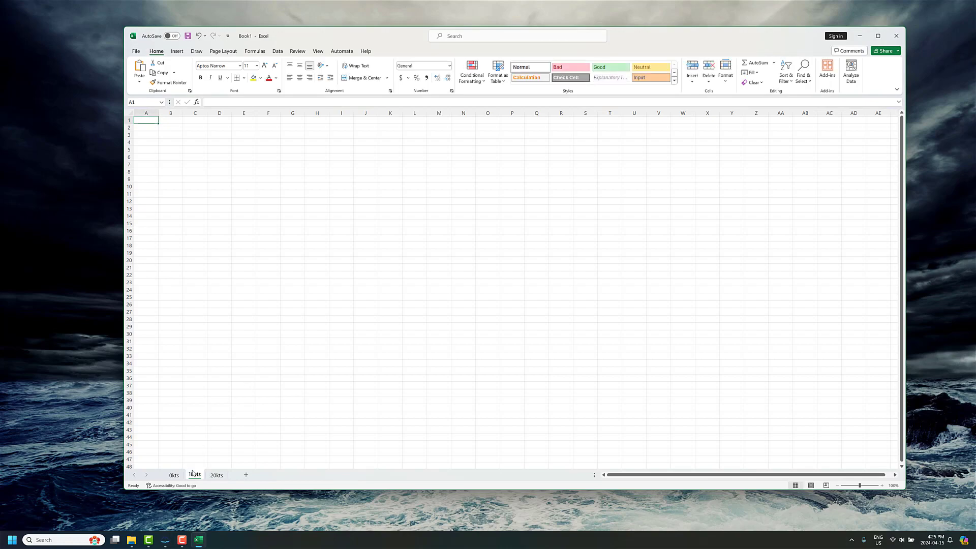
# Select the 10-knot wave spectrum and motions table in ShipMo3D's output, then return to Excel.
pyautogui.click(165, 540)
pyautogui.scroll(-20, 302, 323)
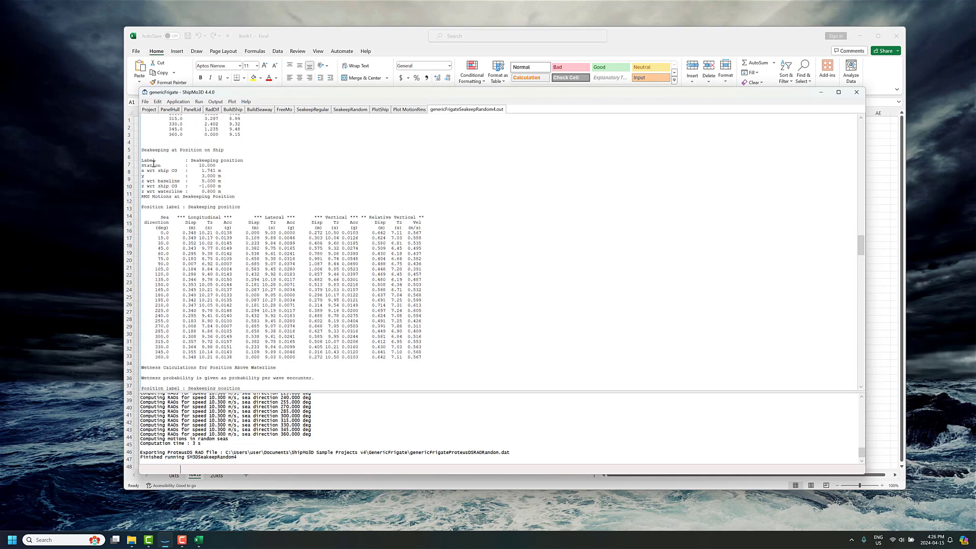
pyautogui.scroll(-20, 154, 163)
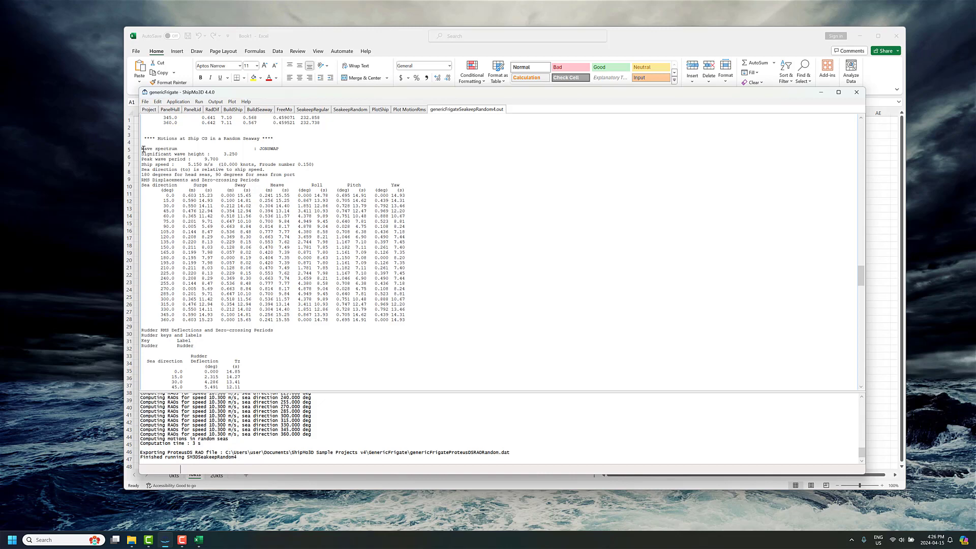
pyautogui.moveTo(142, 149); pyautogui.dragTo(423, 320)
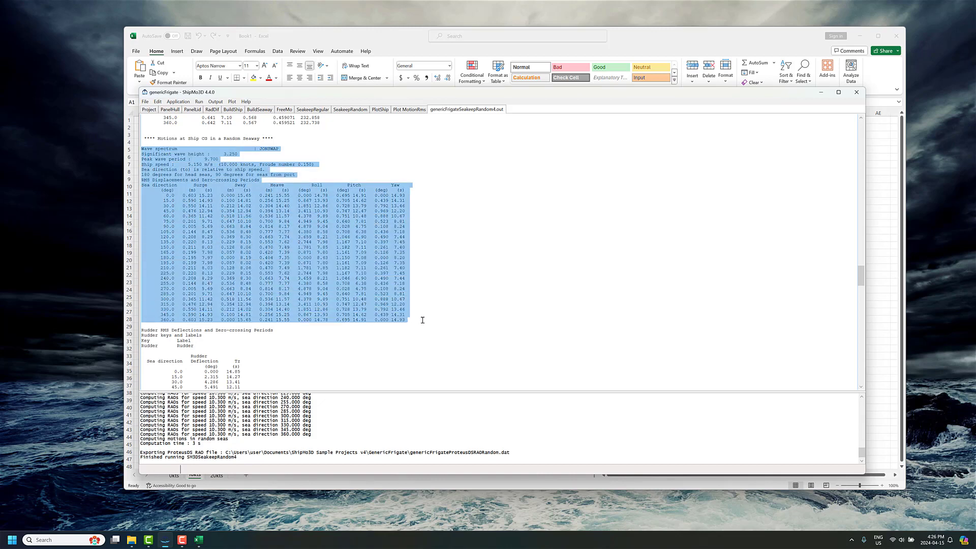
pyautogui.click(313, 39)
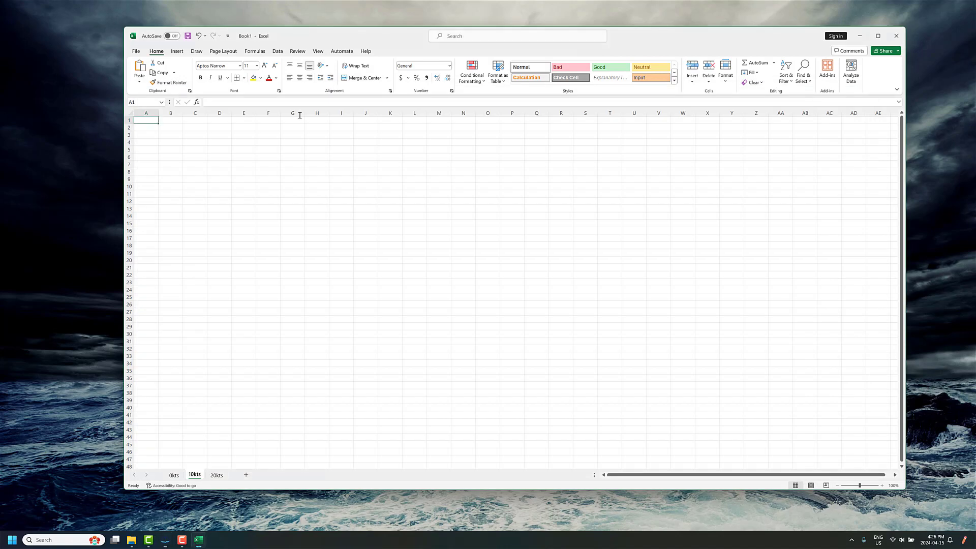
# Paste the 10-knot motions table into cell A6 of the 10kts sheet.
pyautogui.click(155, 158)
pyautogui.hotkey('ctrl', 'v')
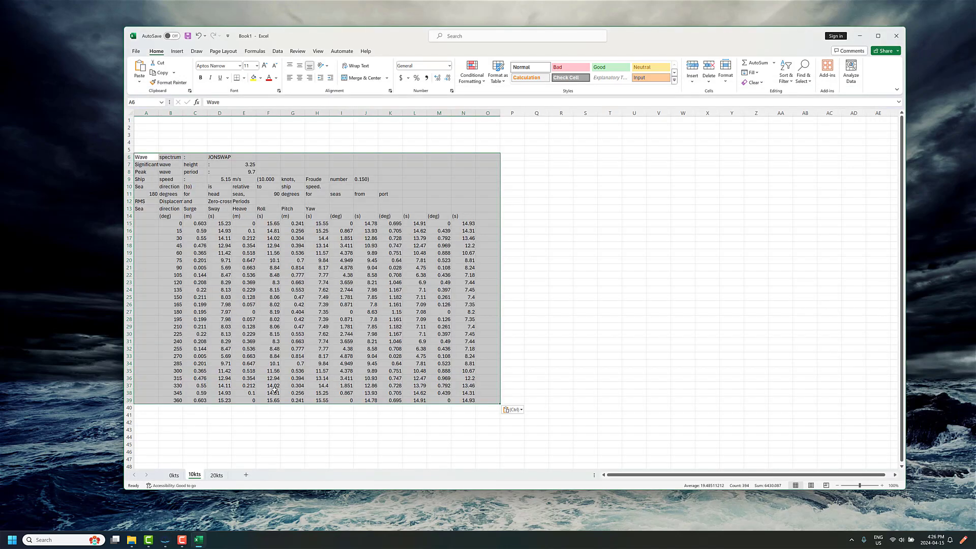
pyautogui.click(227, 229)
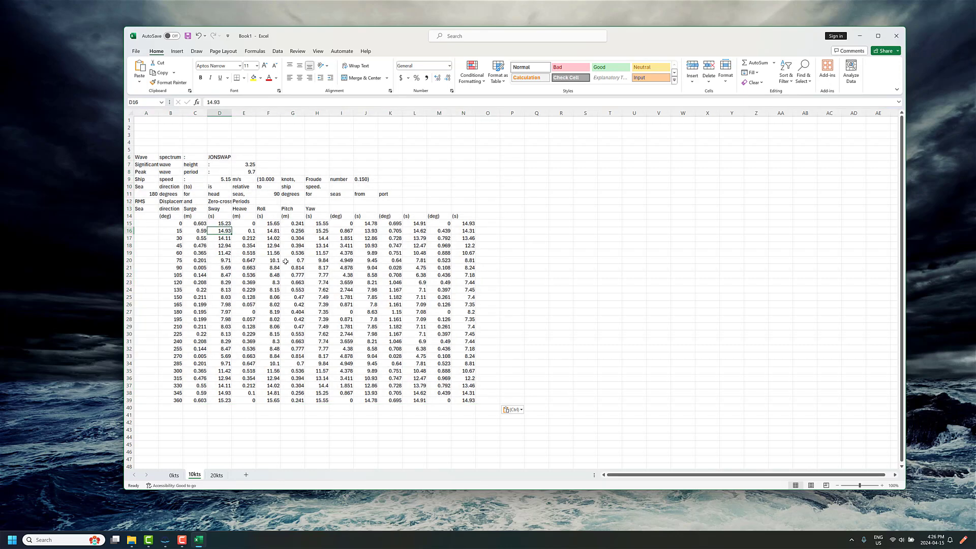
# Select the 20-knot wave spectrum and motions table in ShipMo3D, then open Excel's 20kts sheet.
pyautogui.click(165, 542)
pyautogui.scroll(-5, 250, 315)
pyautogui.click(250, 315)
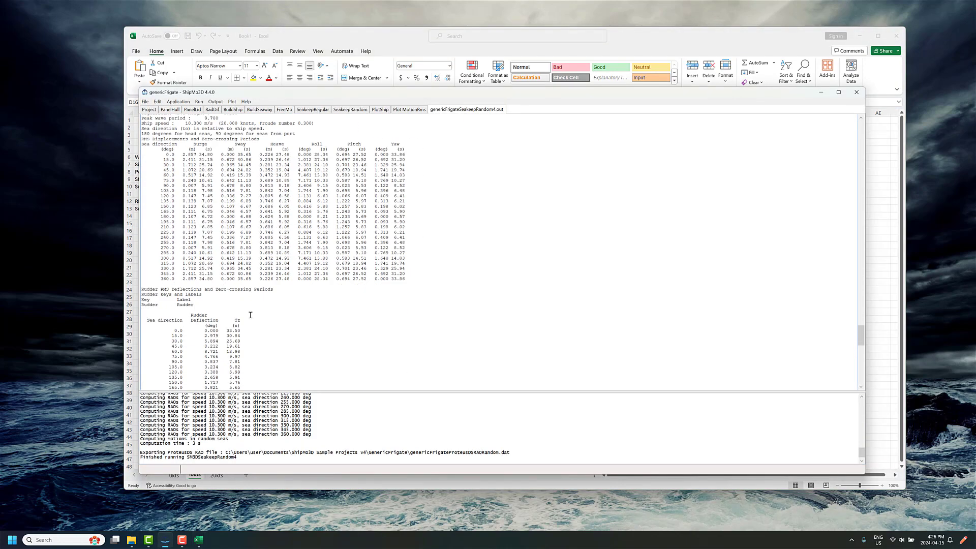
pyautogui.scroll(4, 217, 246)
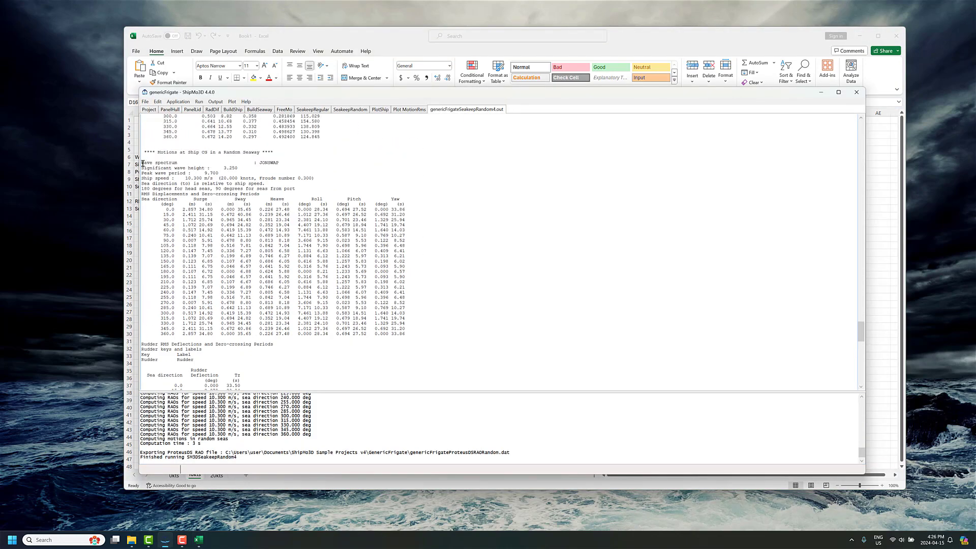
pyautogui.moveTo(145, 163); pyautogui.dragTo(433, 334)
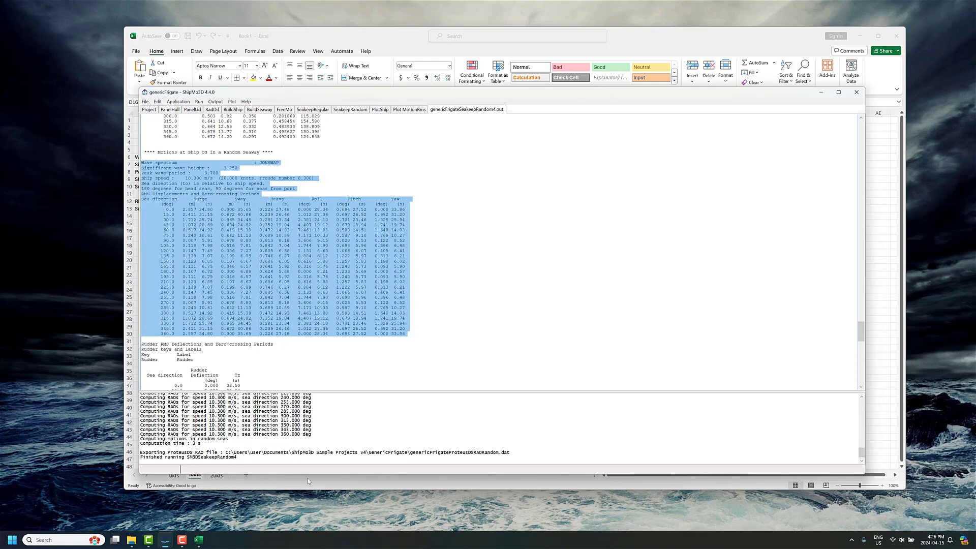
pyautogui.click(198, 540)
pyautogui.click(216, 474)
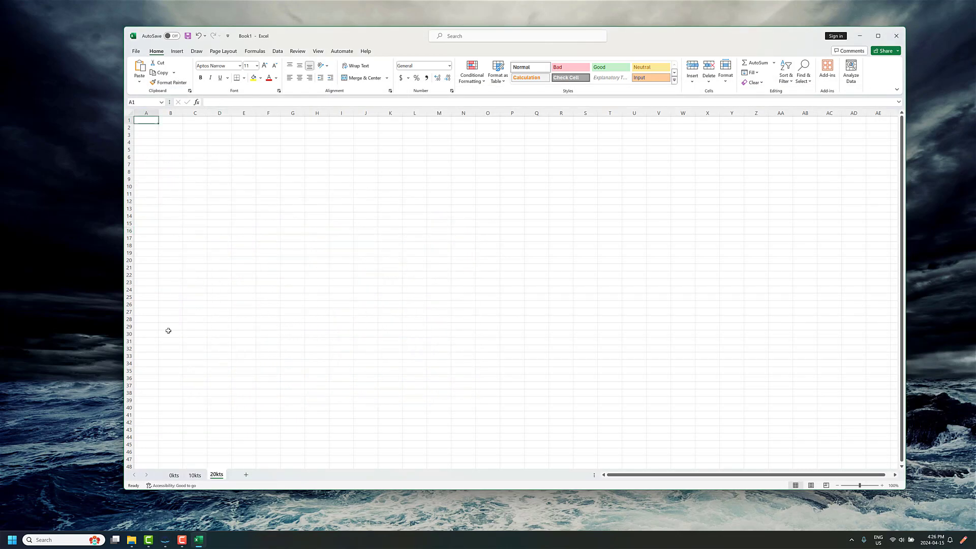
# Paste the copied 20-knot wave-motion table into the 20kts sheet.
pyautogui.click(144, 178)
pyautogui.hotkey('ctrl', 'v')
pyautogui.click(334, 148)
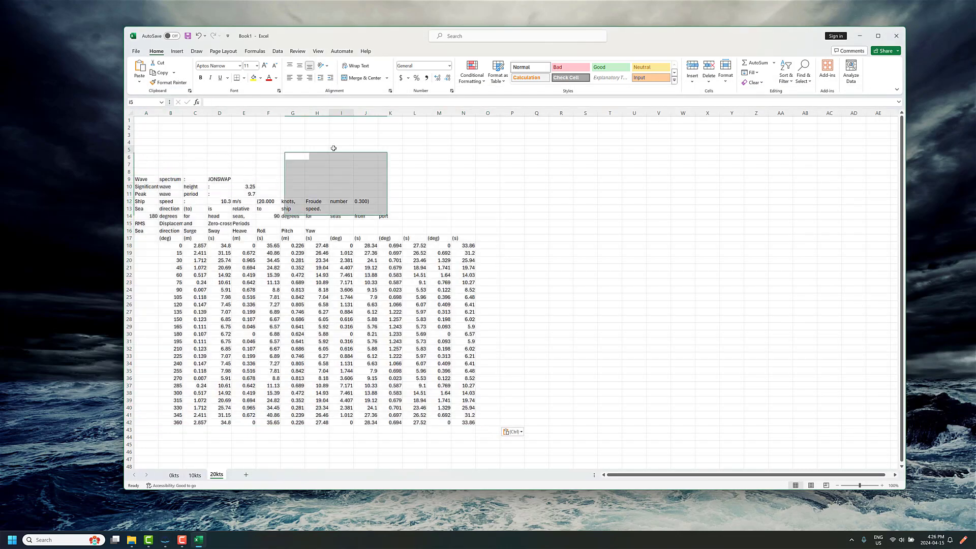
# On the 0kts sheet, select the data block B18:N41.
pyautogui.click(173, 474)
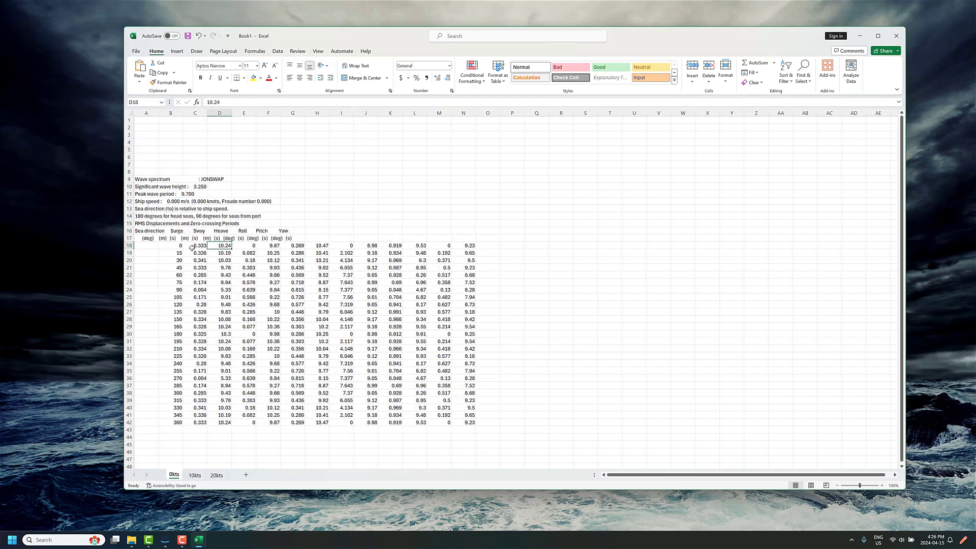
pyautogui.click(178, 245)
pyautogui.keyDown('shift'); pyautogui.click(461, 412); pyautogui.keyUp('shift')
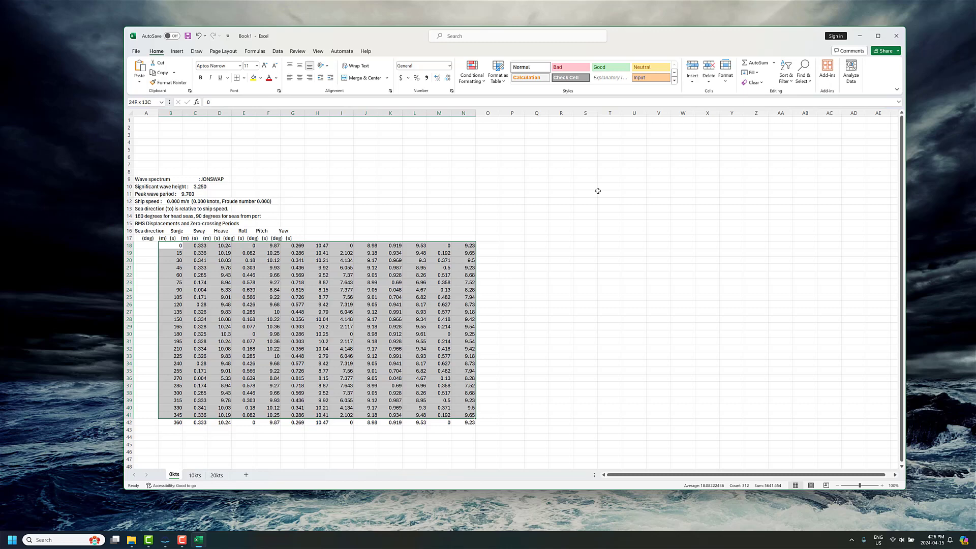
# Insert a Filled Radar chart of the selected 0kts data from All Charts > Radar.
pyautogui.click(487, 37)
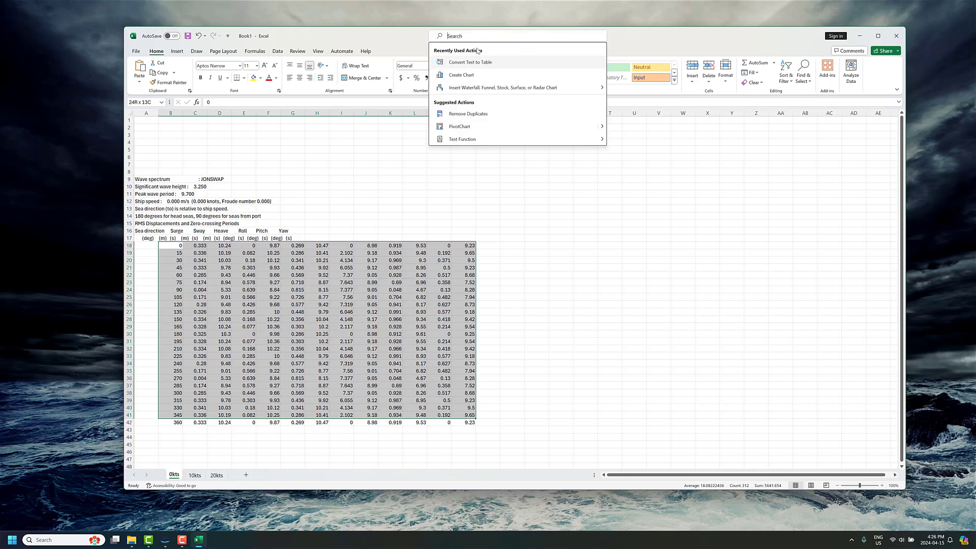
pyautogui.click(468, 77)
pyautogui.click(450, 163)
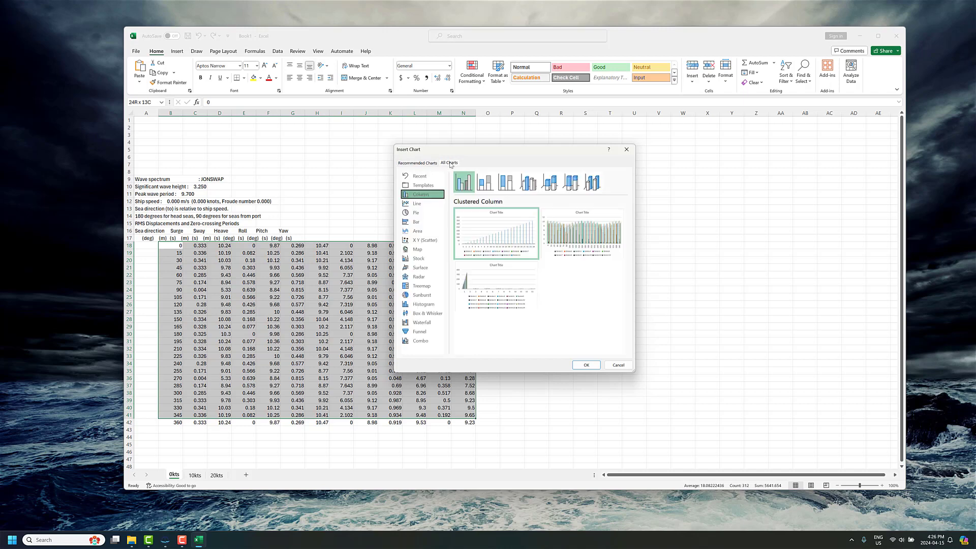
pyautogui.click(425, 278)
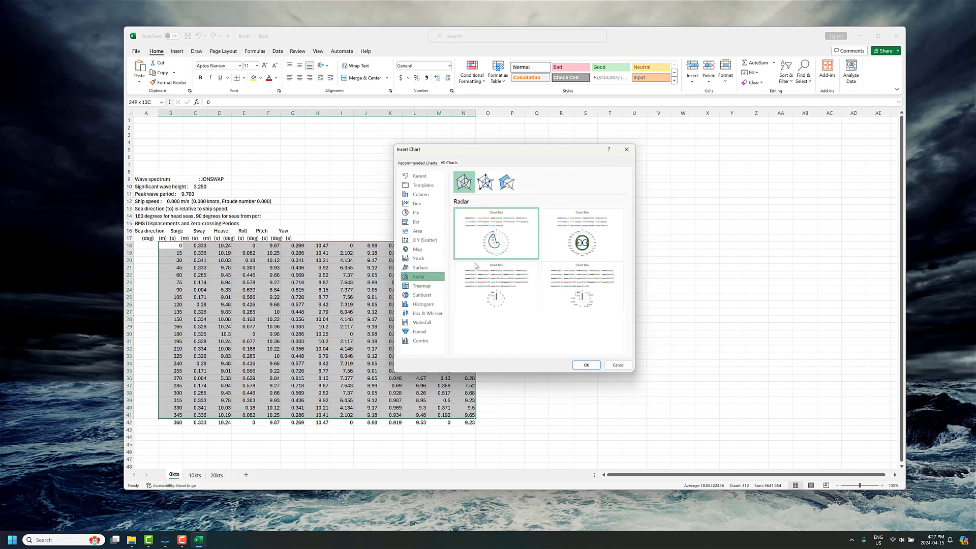
pyautogui.click(511, 186)
pyautogui.moveTo(600, 238)
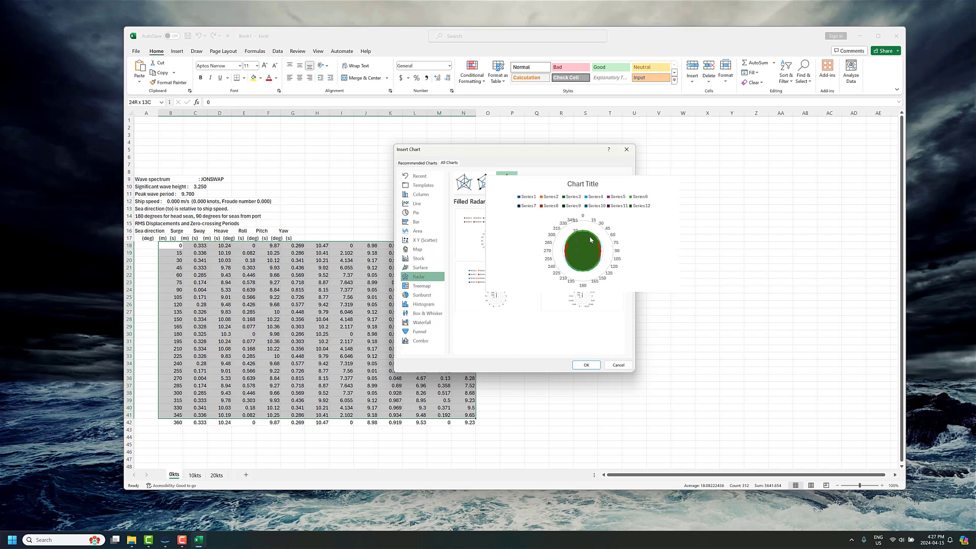
pyautogui.click(587, 365)
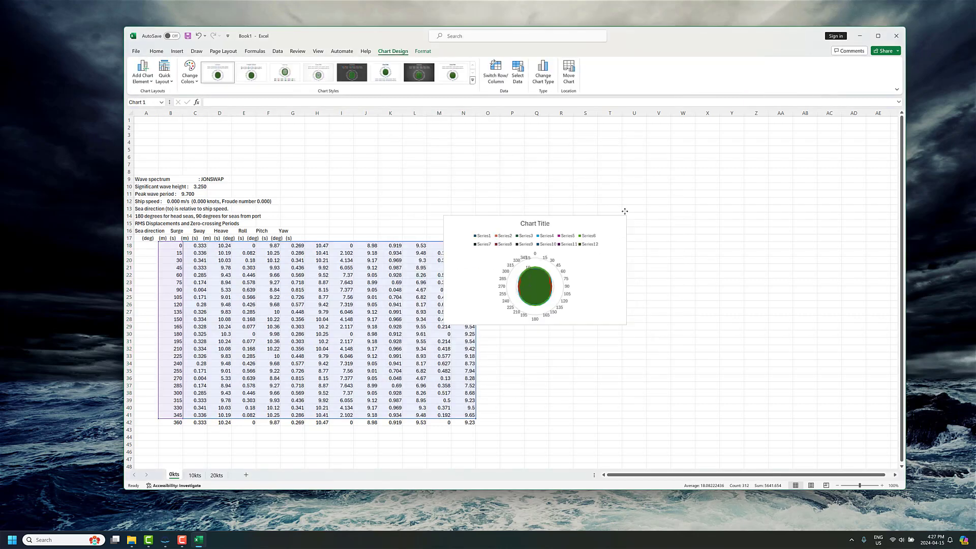
# Enlarge the radar chart and filter it to show only Series1, the surge values.
pyautogui.moveTo(665, 255); pyautogui.dragTo(815, 406)
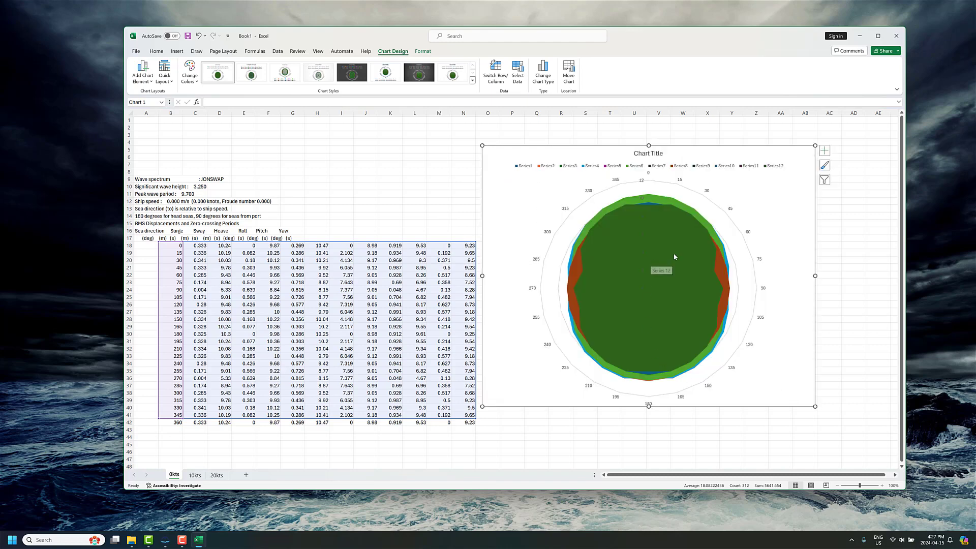
pyautogui.click(825, 180)
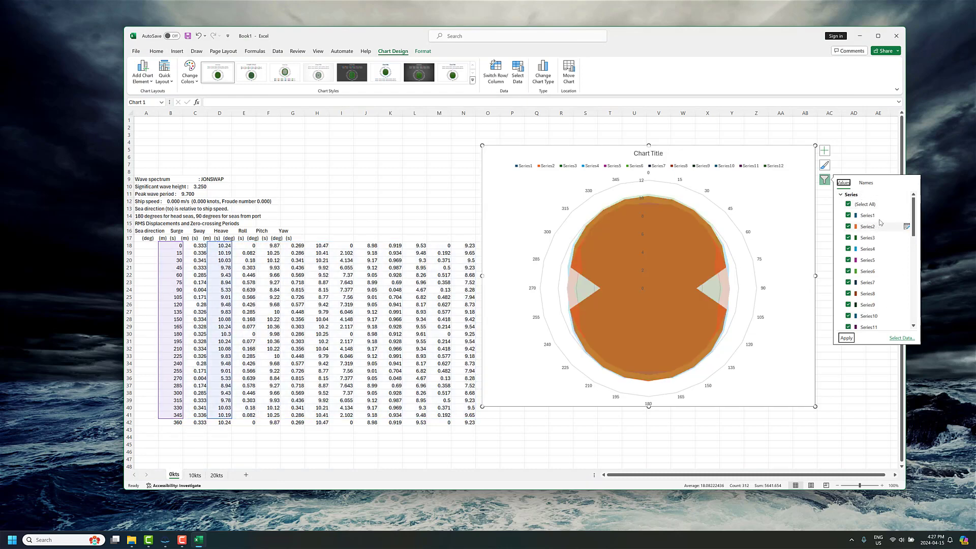
pyautogui.click(847, 203)
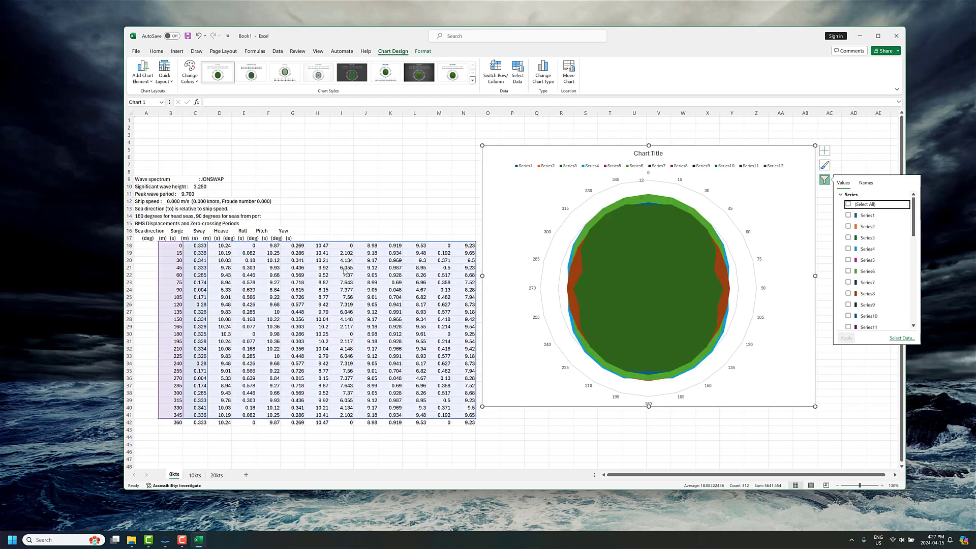
pyautogui.click(848, 216)
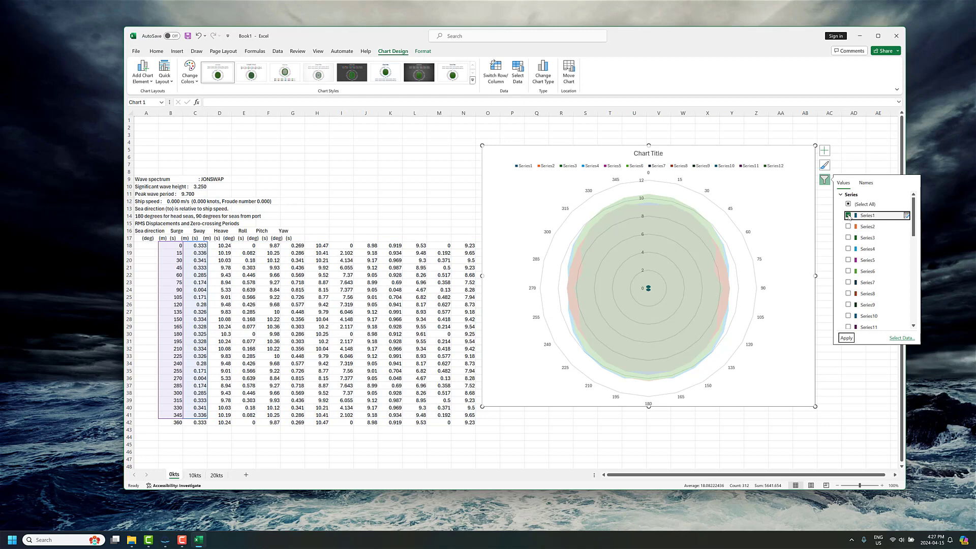
pyautogui.click(846, 338)
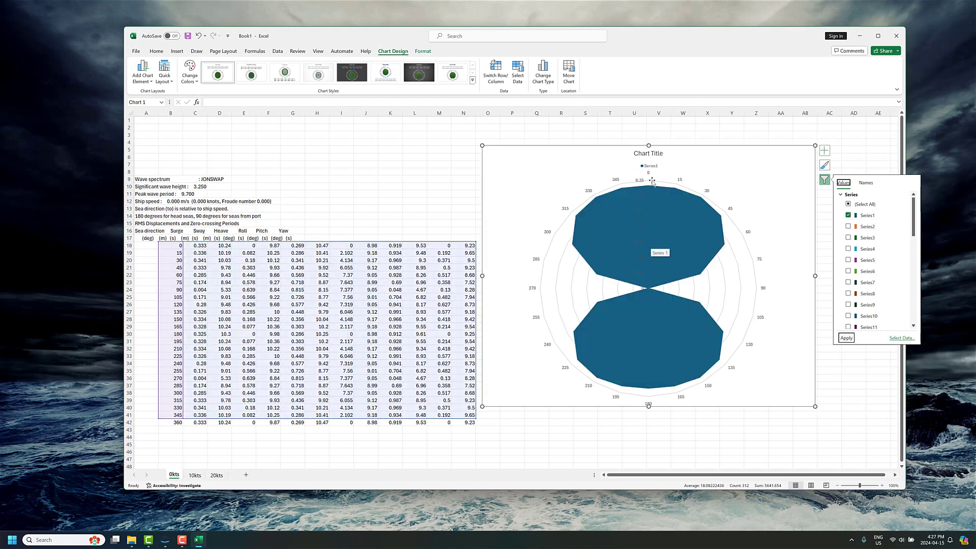
# Replace the placeholder chart title with 'Generic Frigate RMS Surge with Forward Speed'.
pyautogui.click(653, 154)
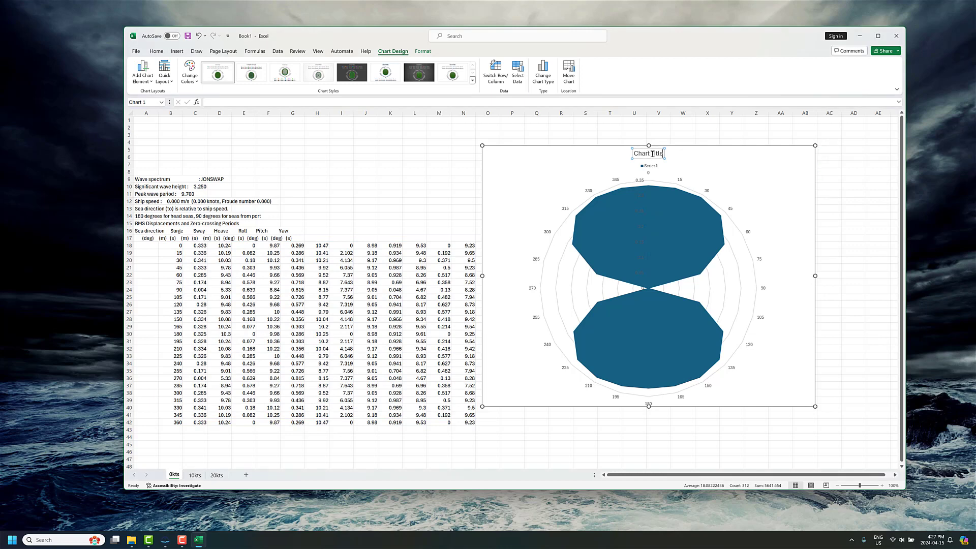
pyautogui.hotkey('ctrl', 'a')
pyautogui.write('Generic Frigate RMS Surge')
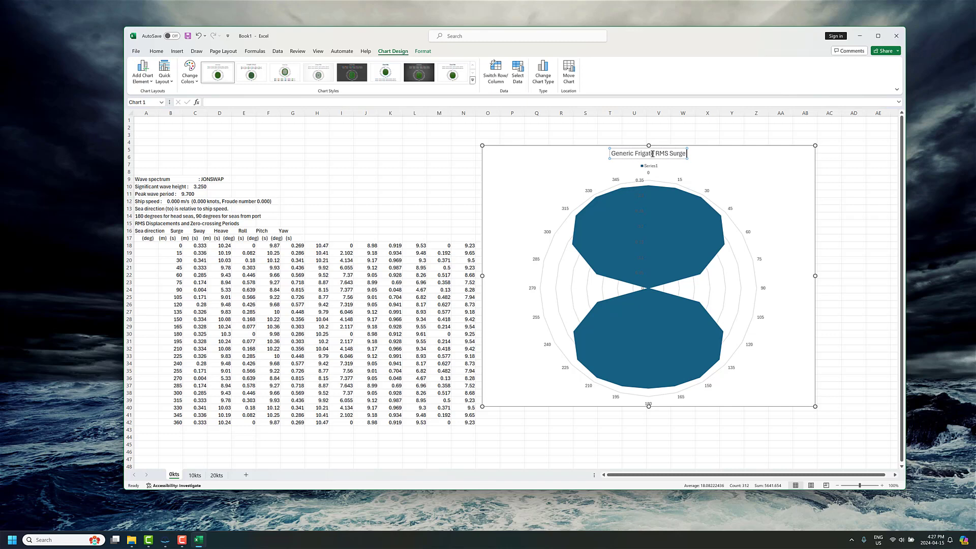
pyautogui.write(' with Forward Speed')
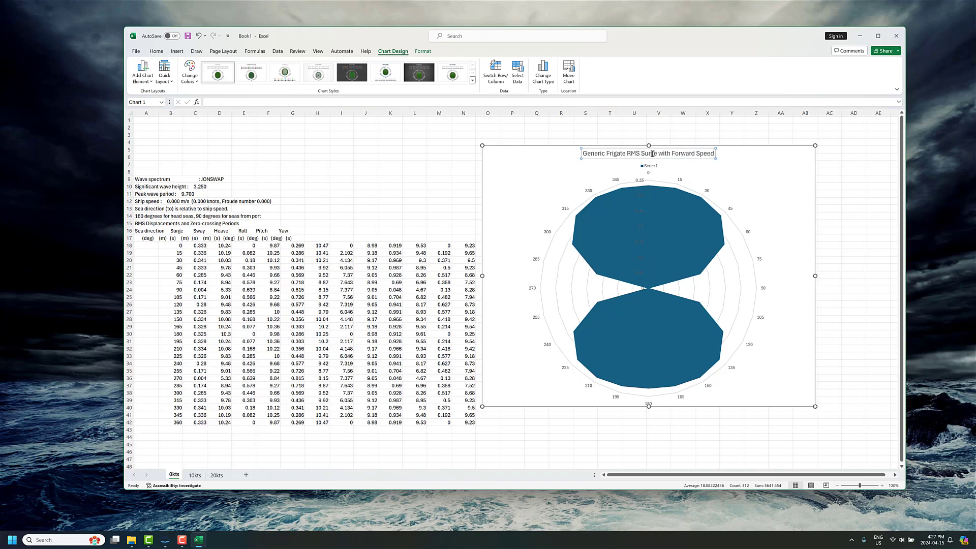
pyautogui.click(654, 169)
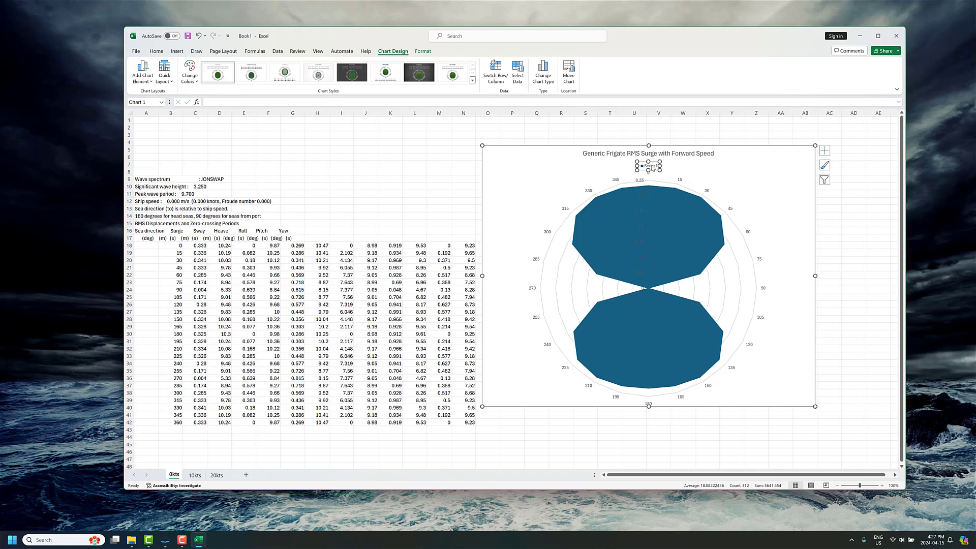
pyautogui.click(824, 180)
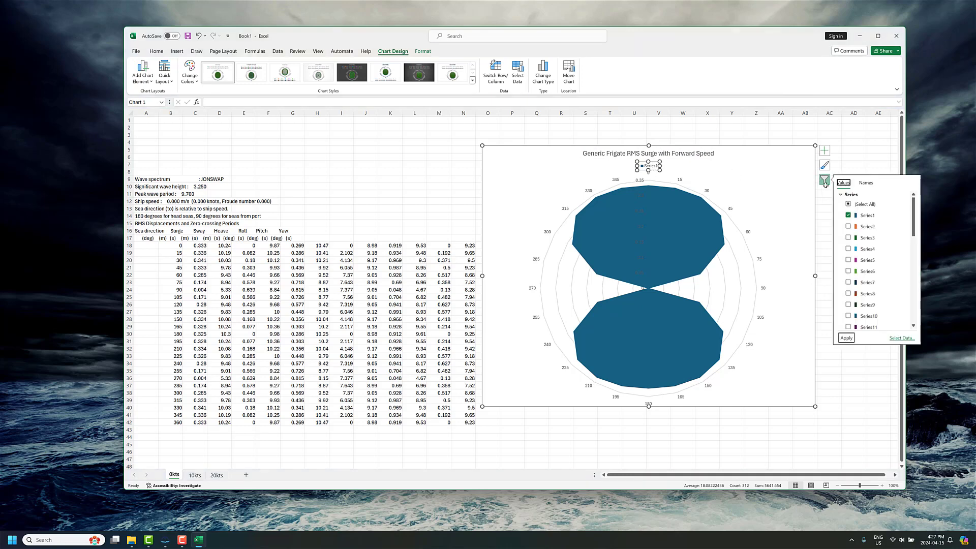
# In Select Data, rename Series1 to 0kts.
pyautogui.click(902, 338)
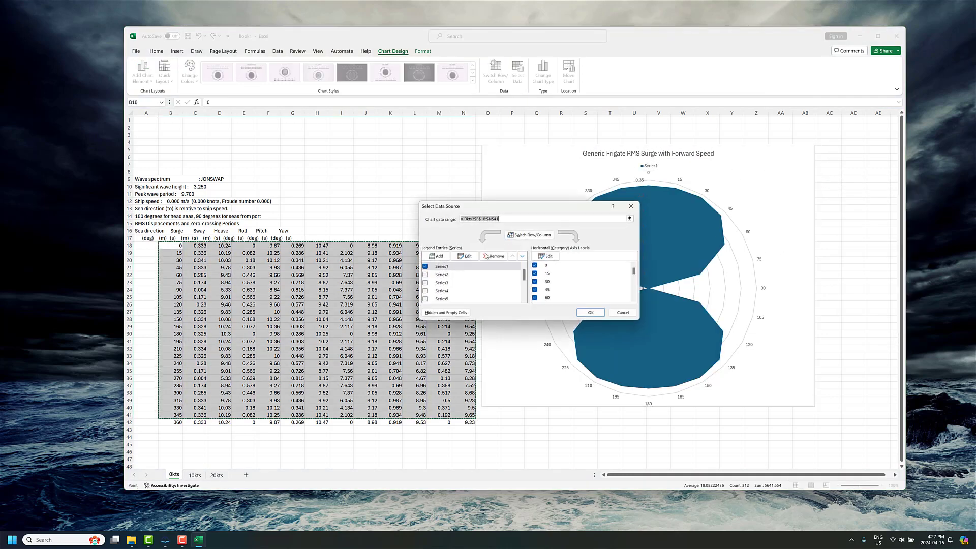
pyautogui.click(446, 269)
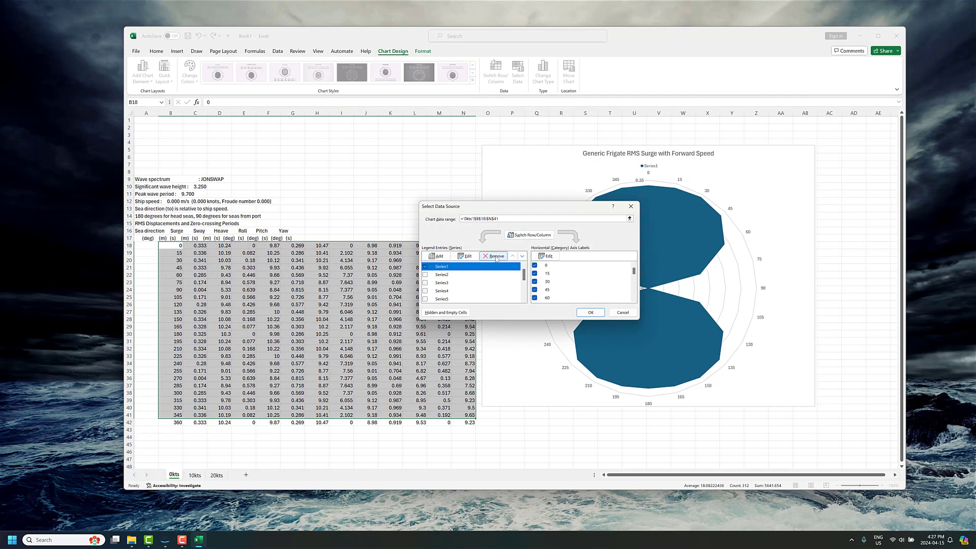
pyautogui.click(464, 256)
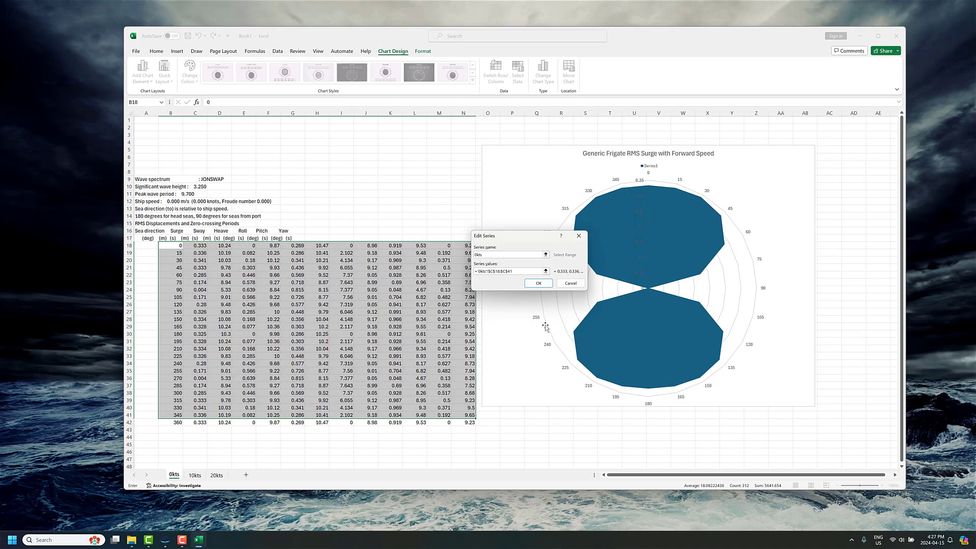
pyautogui.click(539, 283)
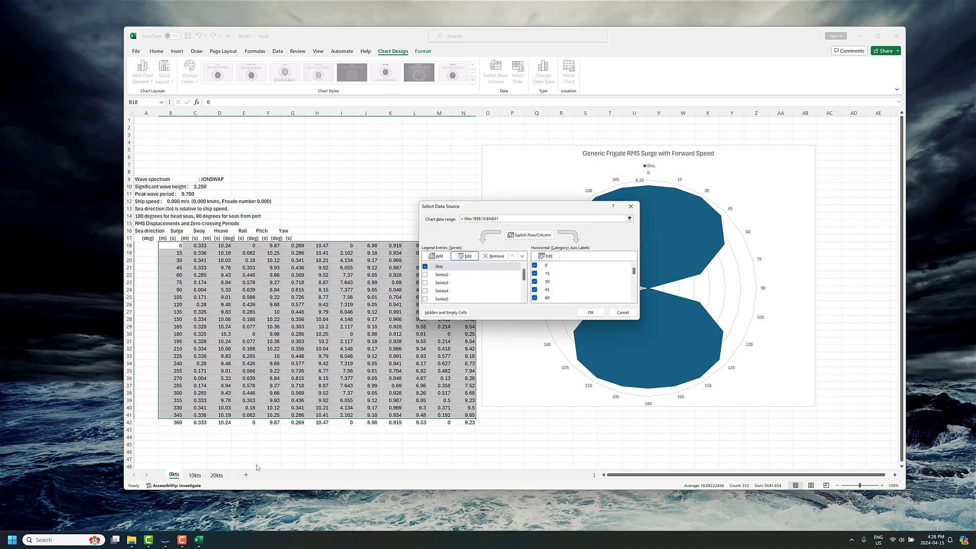
# Add a 10kts series using the Surge cells C15:C38 from the 10kts sheet.
pyautogui.click(440, 257)
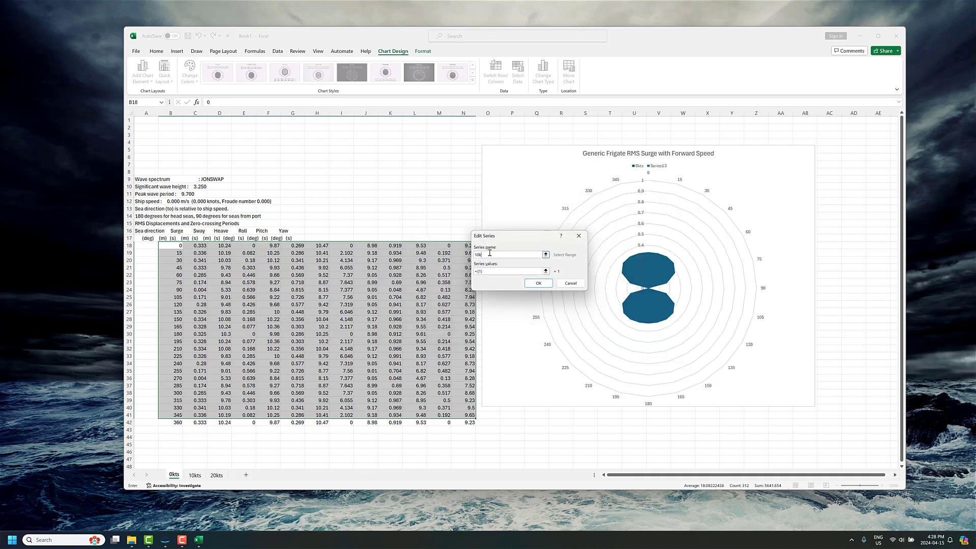
pyautogui.click(503, 271)
pyautogui.click(545, 271)
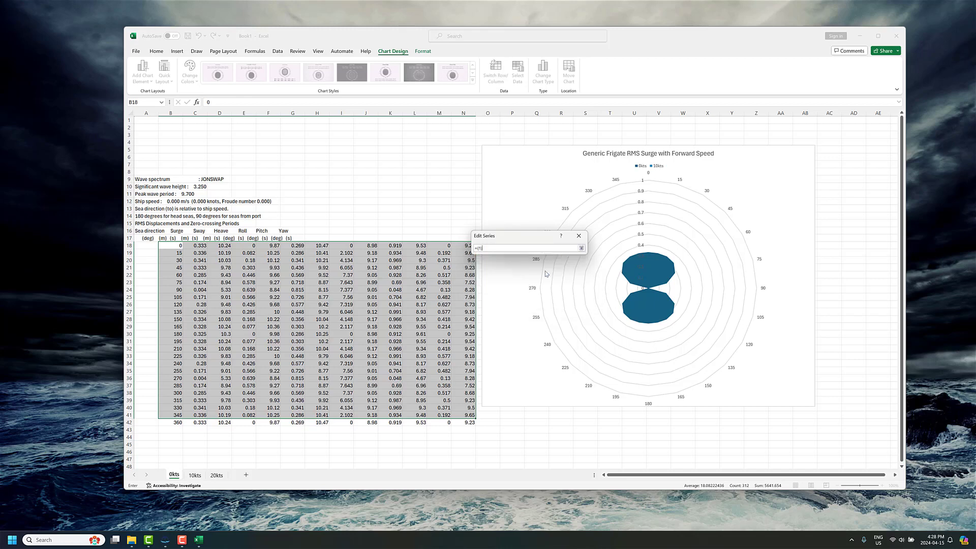
pyautogui.click(194, 474)
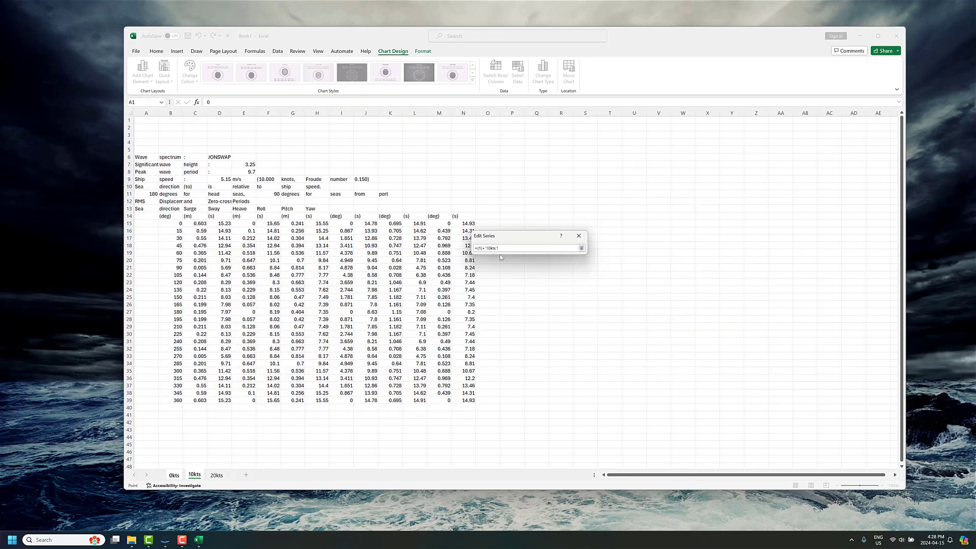
pyautogui.moveTo(479, 249); pyautogui.dragTo(482, 257)
pyautogui.press('BackSpace')
pyautogui.press('BackSpace')
pyautogui.moveTo(200, 224); pyautogui.dragTo(203, 392)
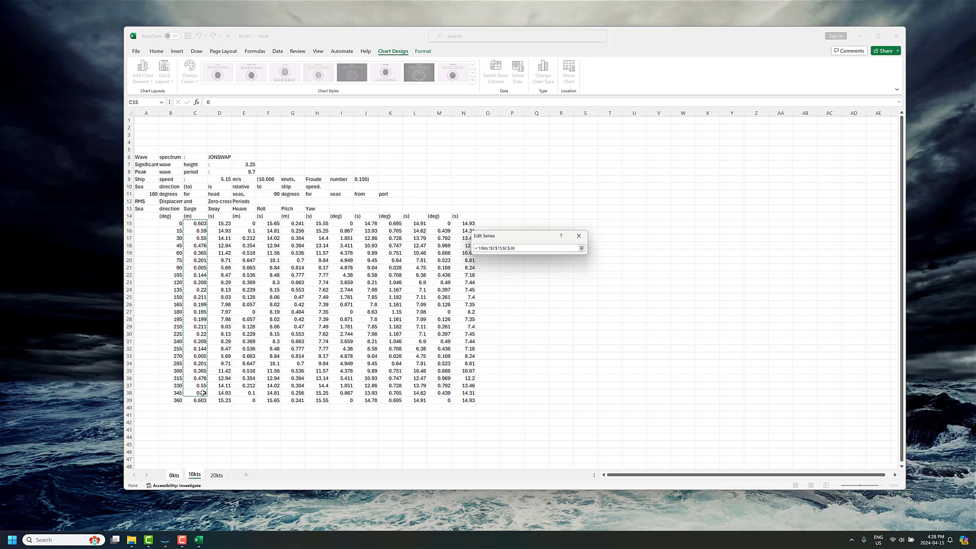
pyautogui.press('Return')
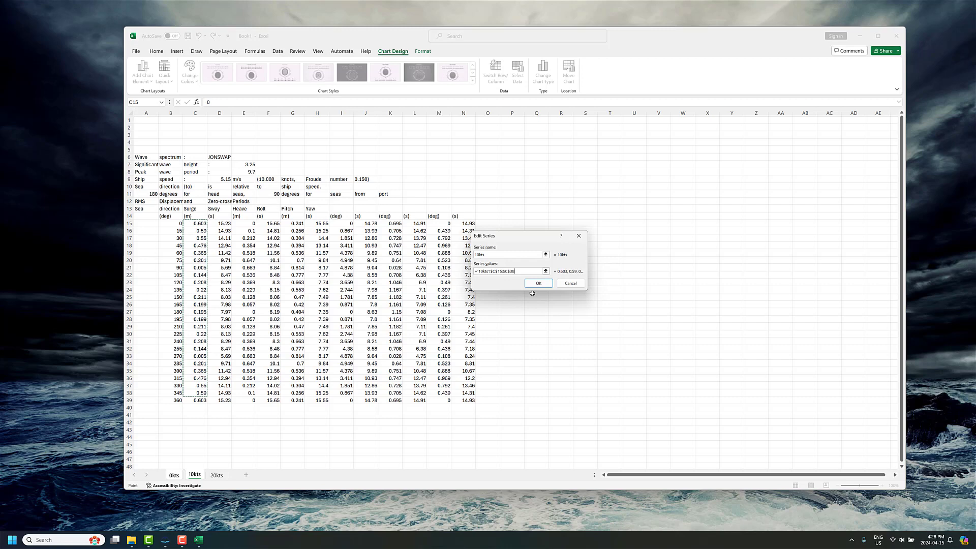
pyautogui.click(538, 283)
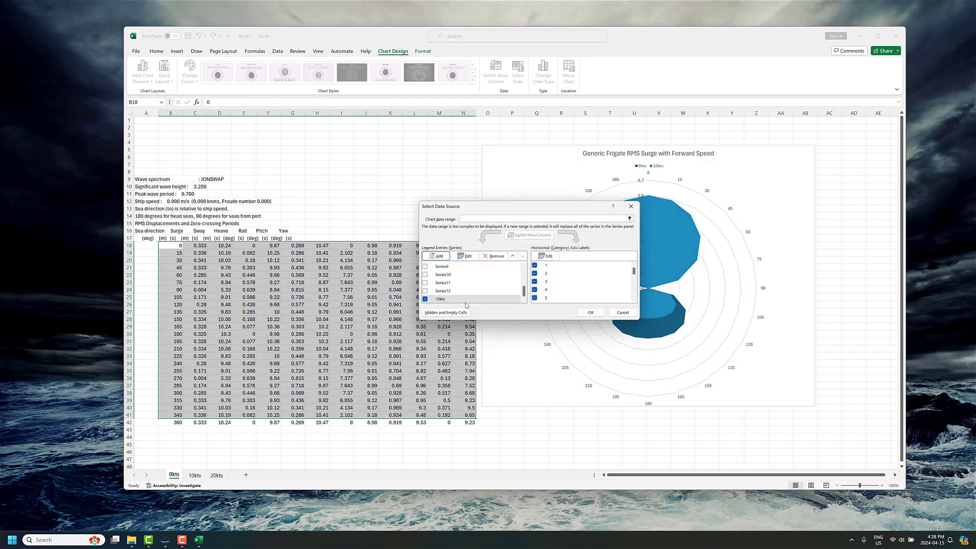
# Add a 20kts series using the Surge cells C18:C41 from the 20kts sheet and apply.
pyautogui.click(436, 256)
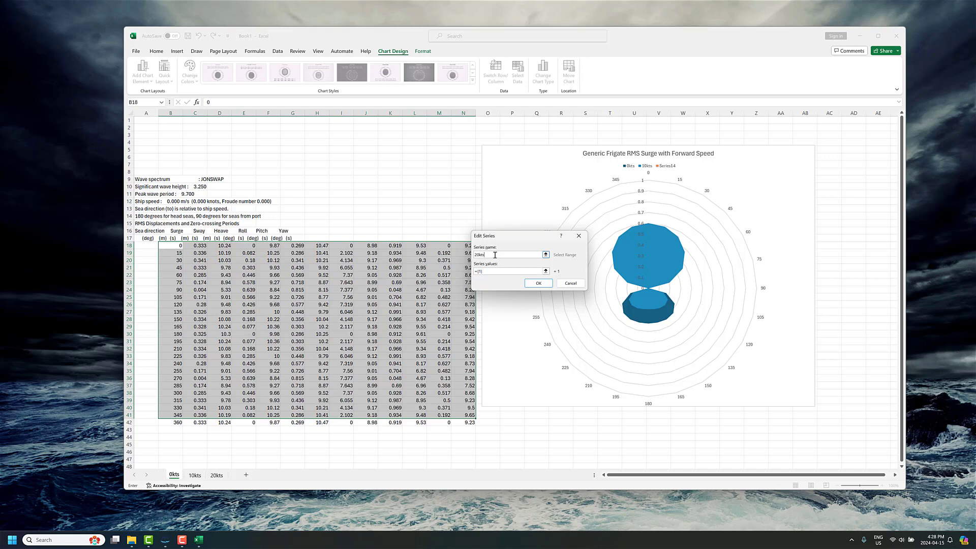
pyautogui.moveTo(505, 272); pyautogui.dragTo(477, 272)
pyautogui.press('BackSpace')
pyautogui.click(546, 271)
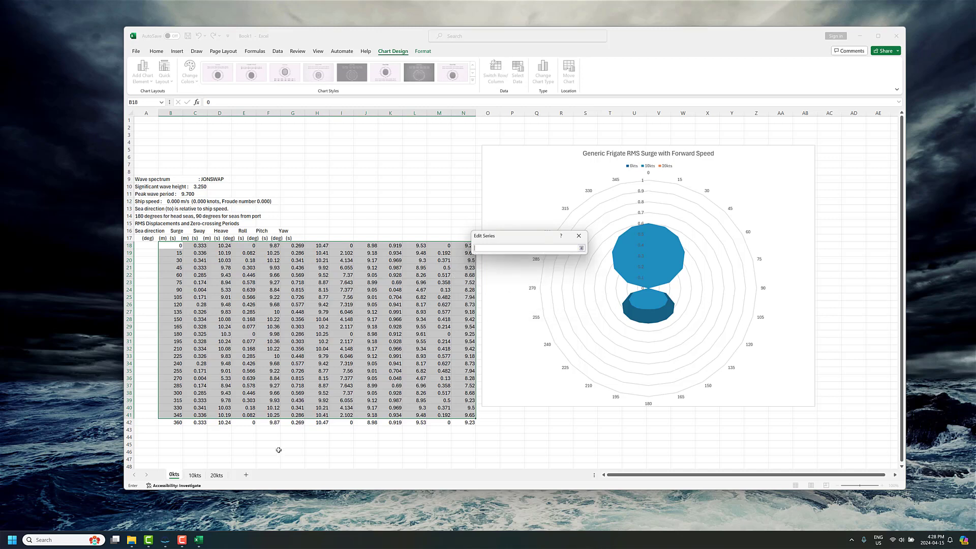
pyautogui.click(215, 474)
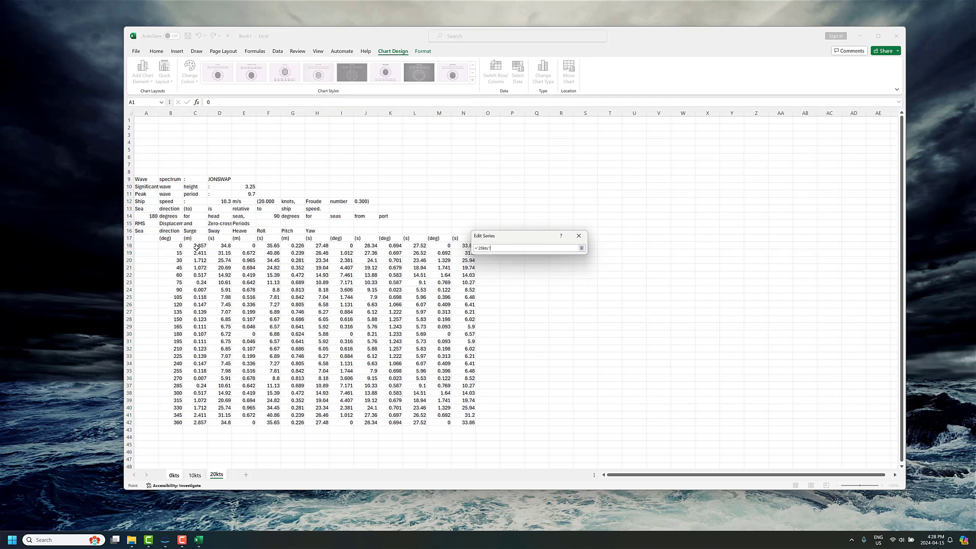
pyautogui.moveTo(198, 247); pyautogui.dragTo(200, 415)
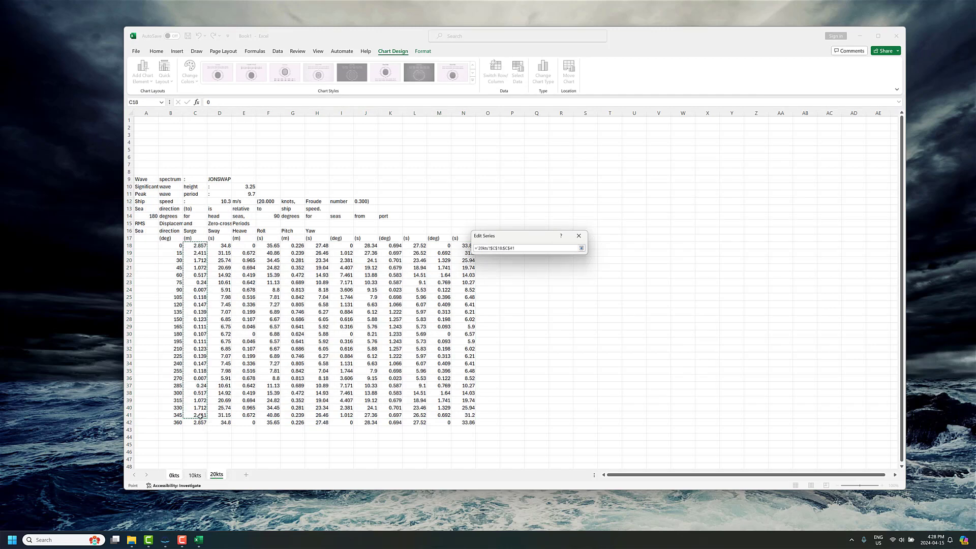
pyautogui.press('Return')
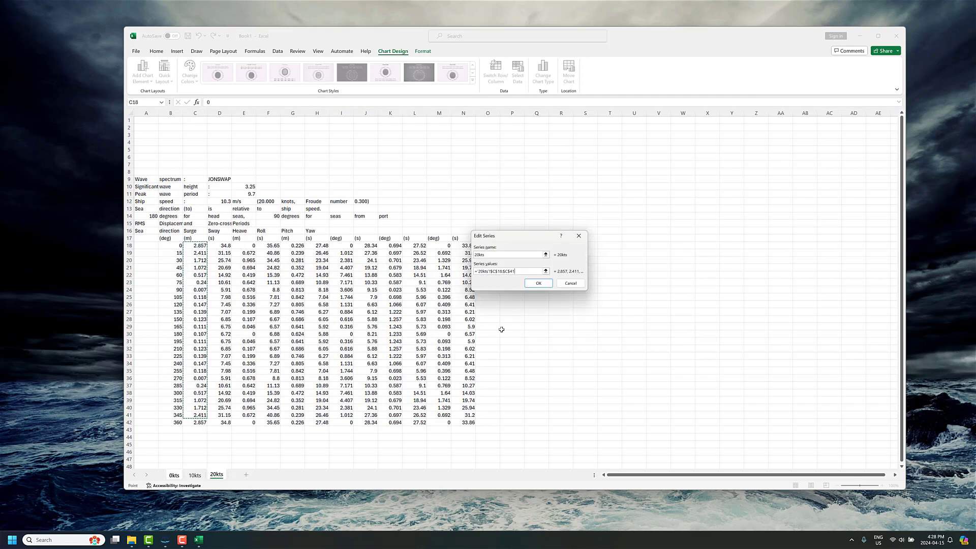
pyautogui.click(537, 284)
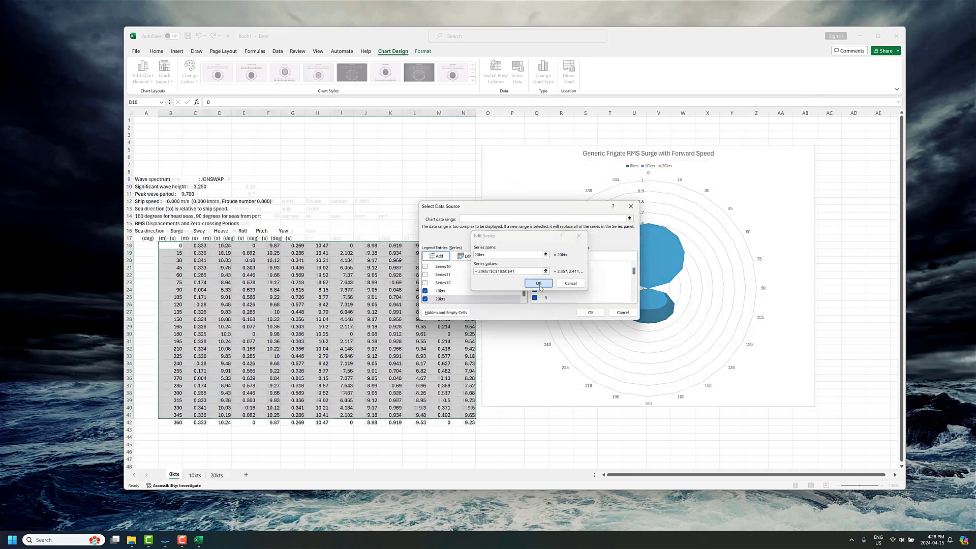
pyautogui.click(590, 312)
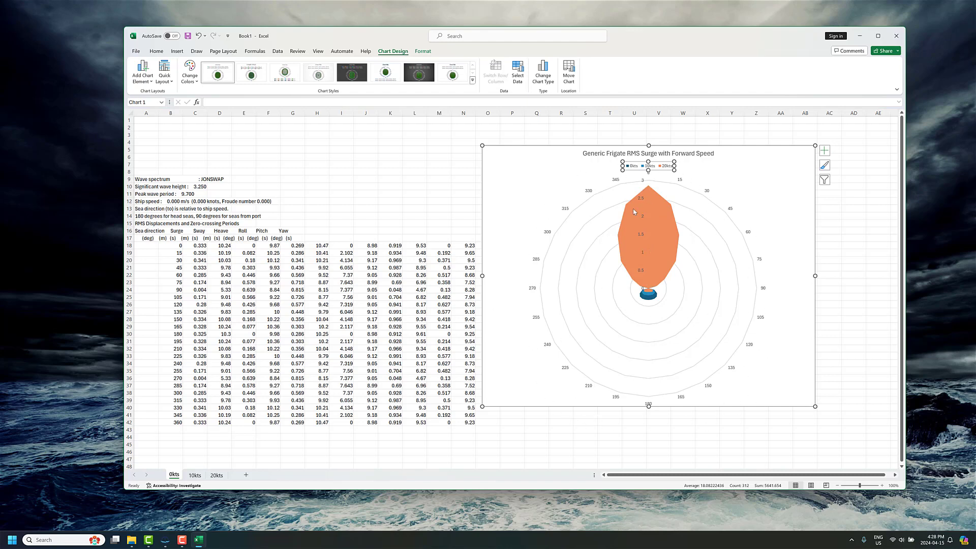
# Give the 20kts series a 75% transparent orange fill.
pyautogui.click(662, 254)
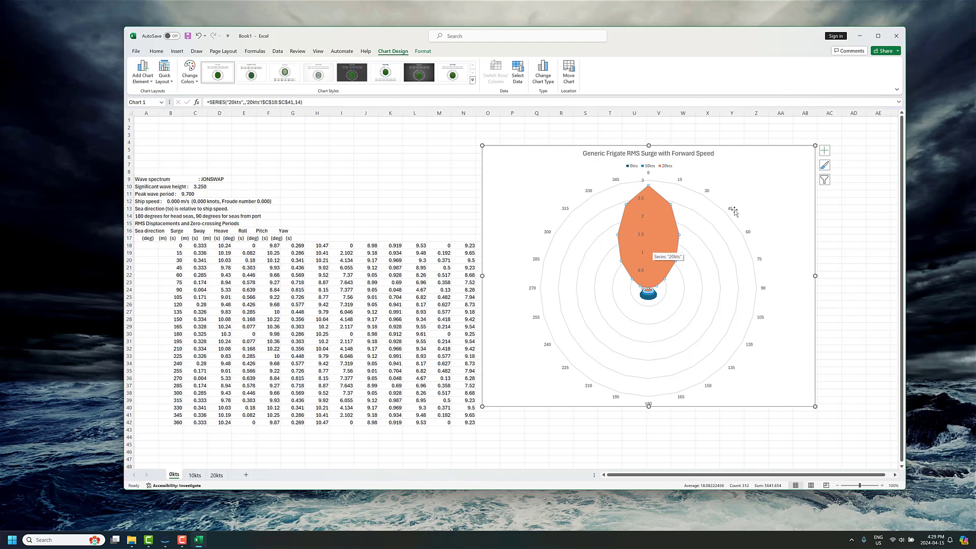
pyautogui.rightClick(660, 227)
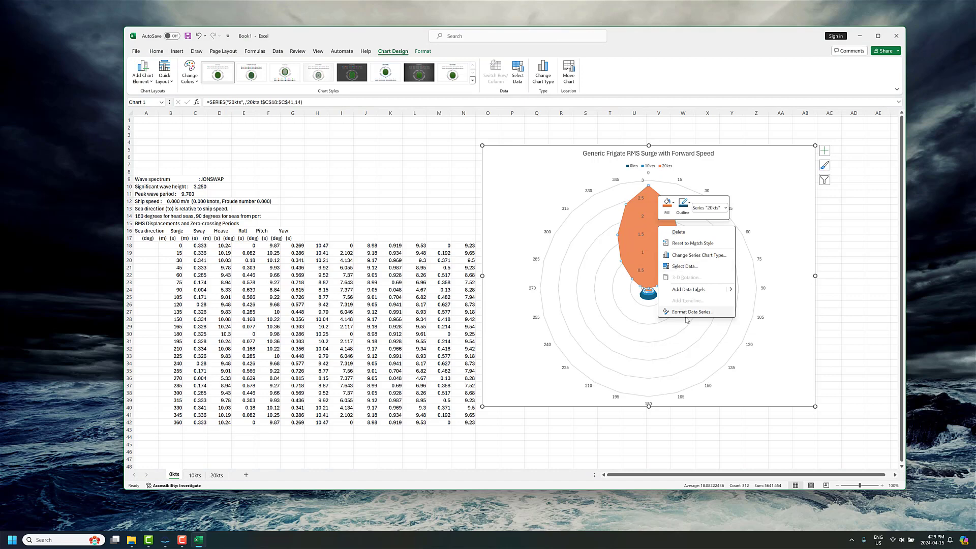
pyautogui.click(672, 206)
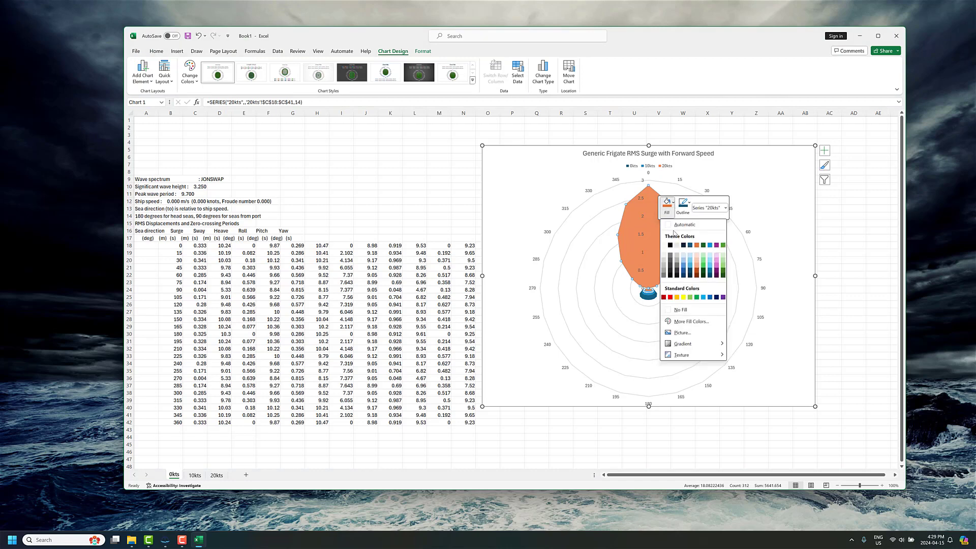
pyautogui.click(690, 321)
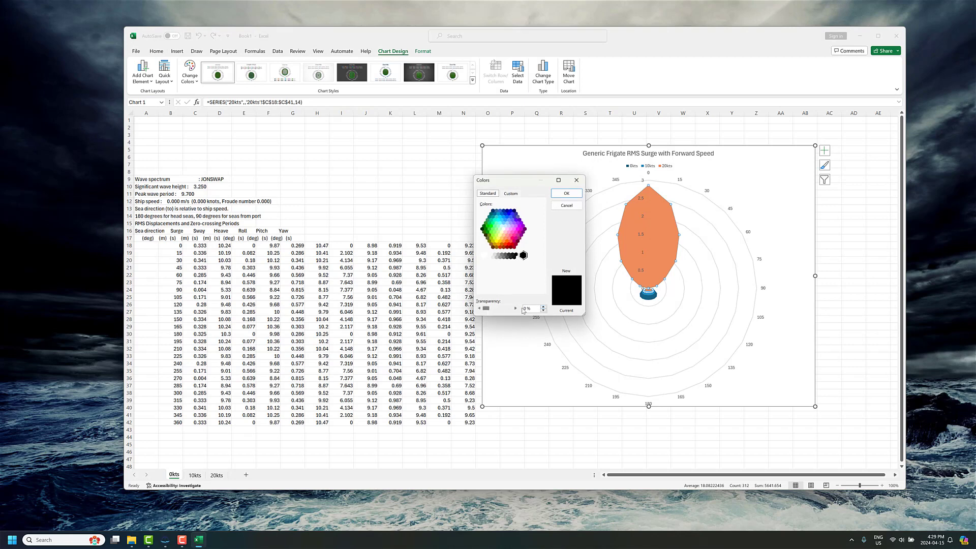
pyautogui.click(525, 308)
pyautogui.write('75')
pyautogui.click(567, 193)
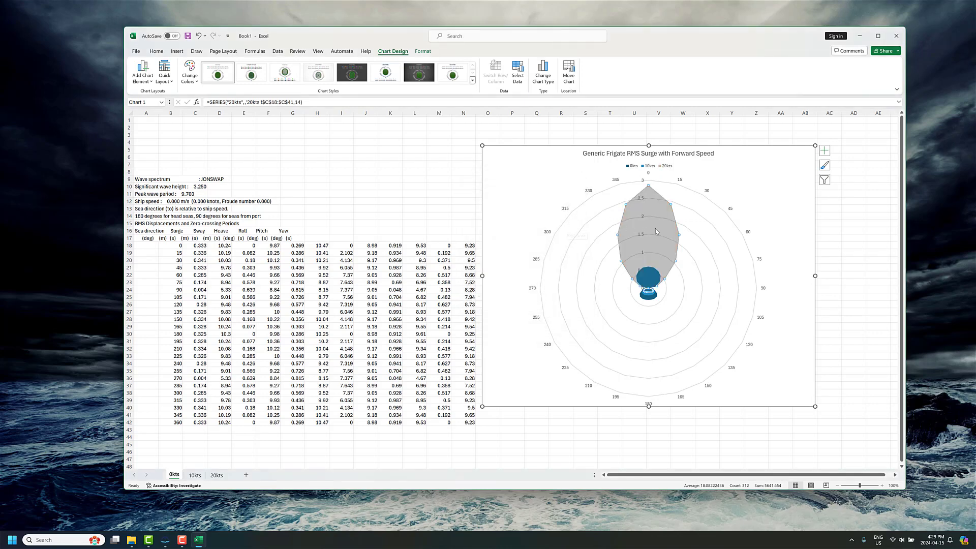
pyautogui.rightClick(664, 212)
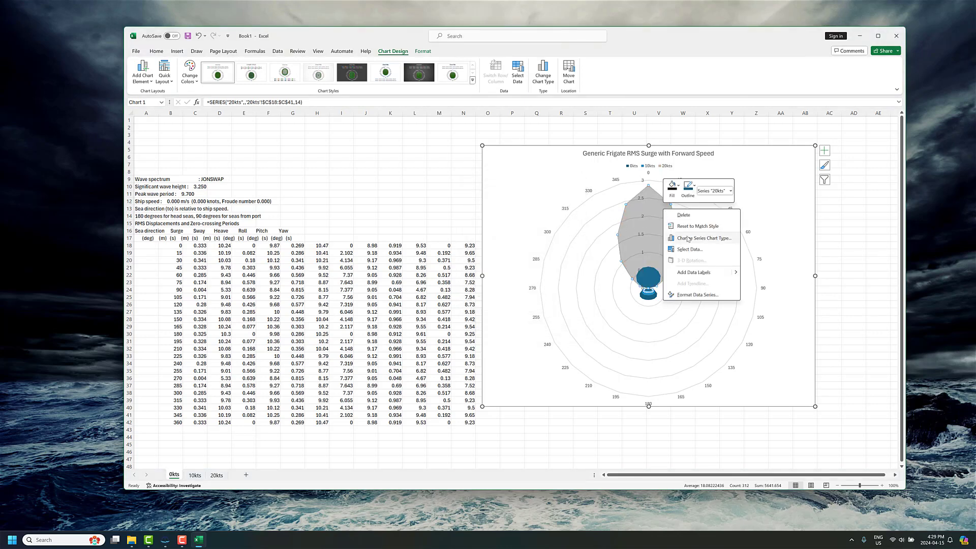
pyautogui.click(672, 189)
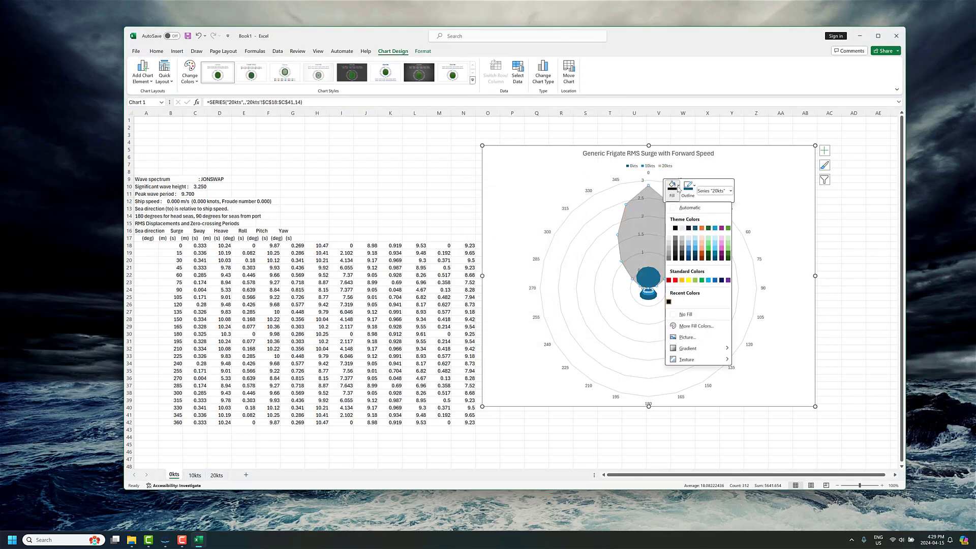
pyautogui.click(702, 229)
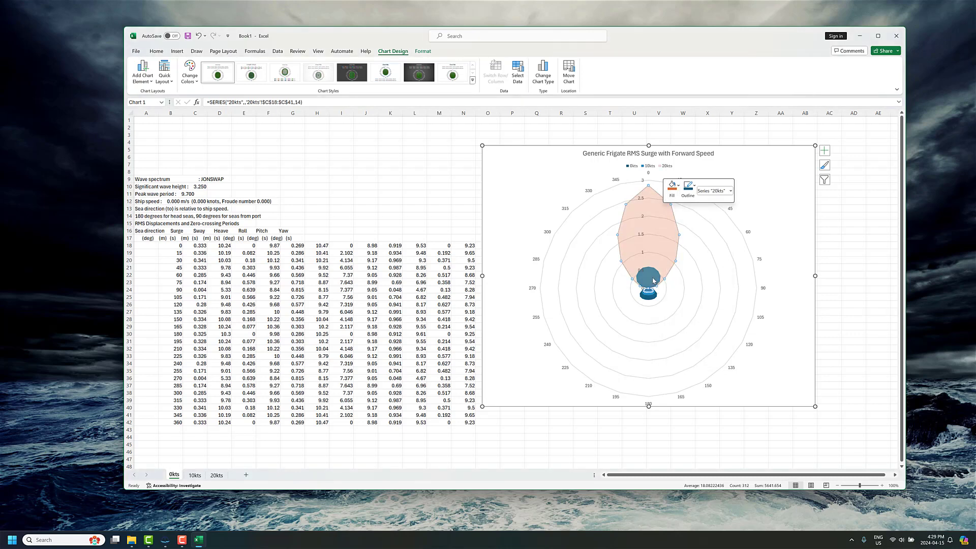
# Set the 0kts series fill to 75% transparency and a new theme colour.
pyautogui.click(648, 301)
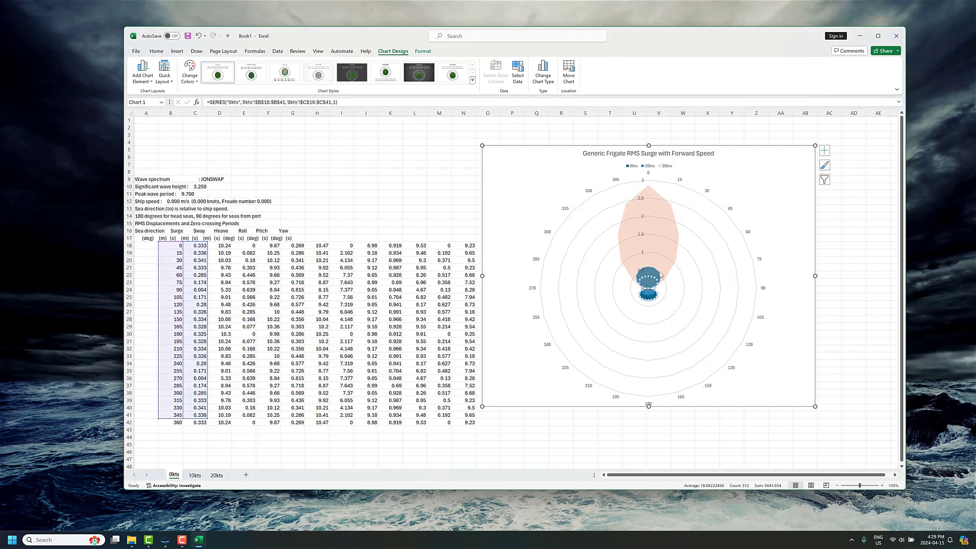
pyautogui.click(653, 169)
pyautogui.click(645, 298)
pyautogui.rightClick(646, 300)
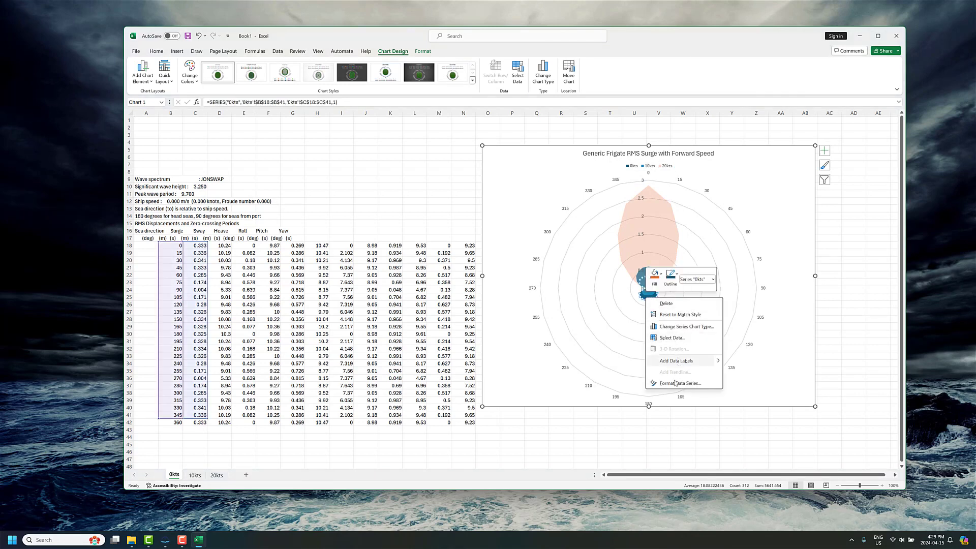
pyautogui.click(661, 277)
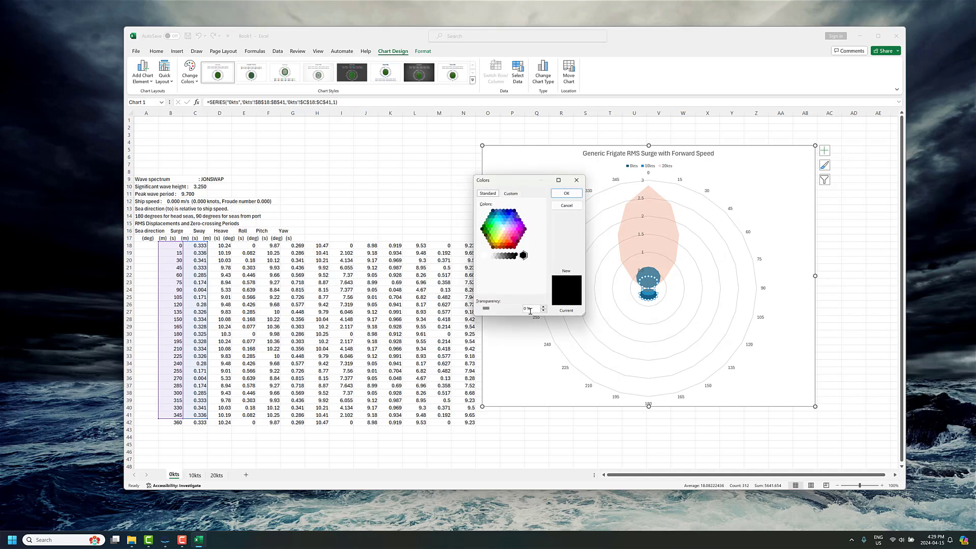
pyautogui.doubleClick(531, 311)
pyautogui.write('75')
pyautogui.click(567, 193)
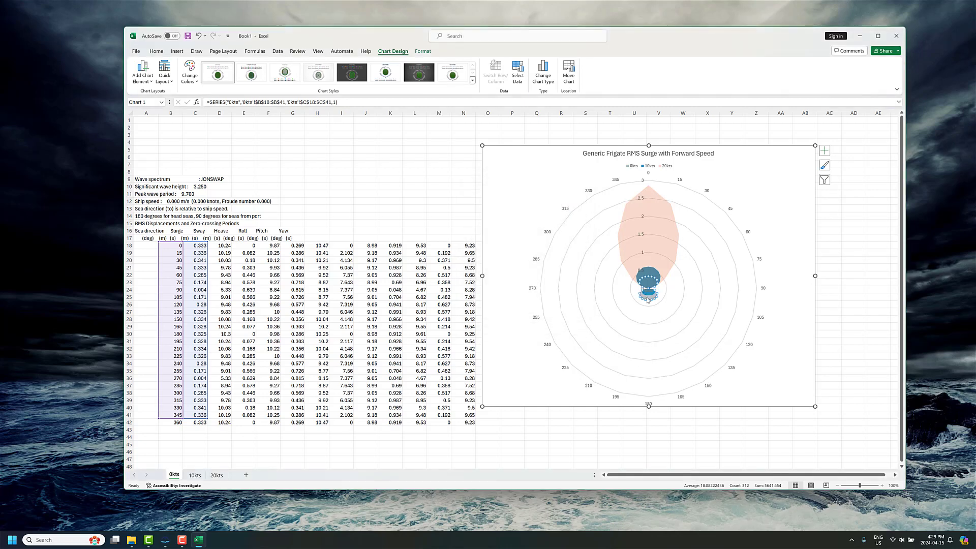
pyautogui.rightClick(648, 300)
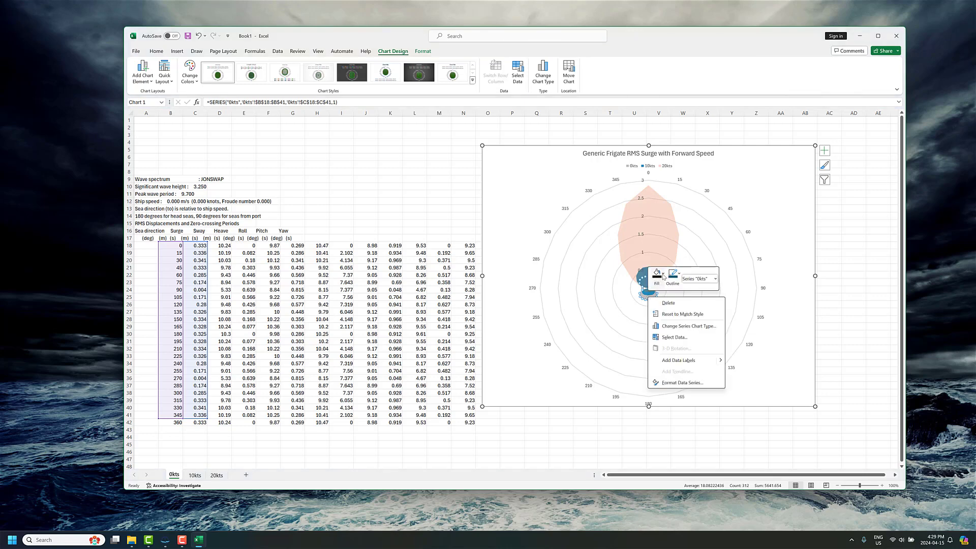
pyautogui.click(663, 276)
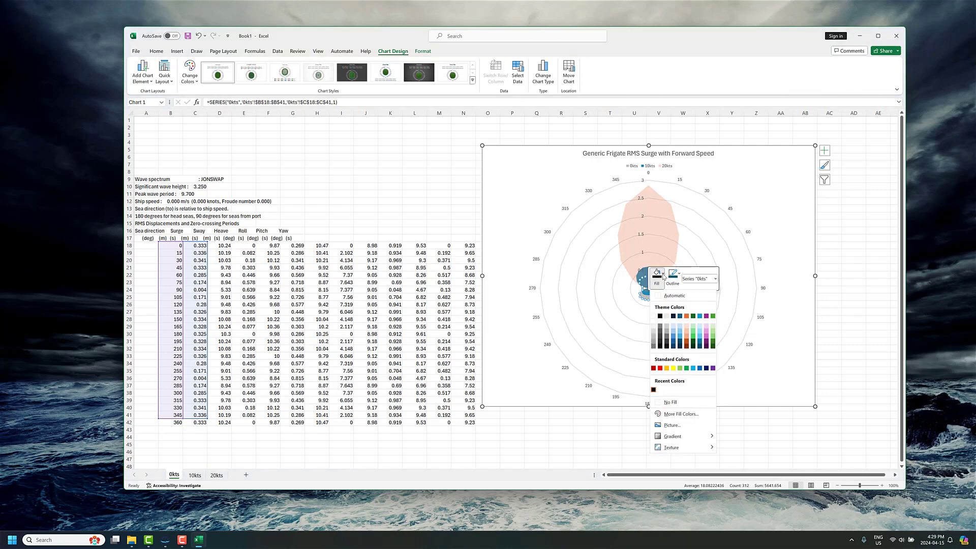
pyautogui.click(707, 316)
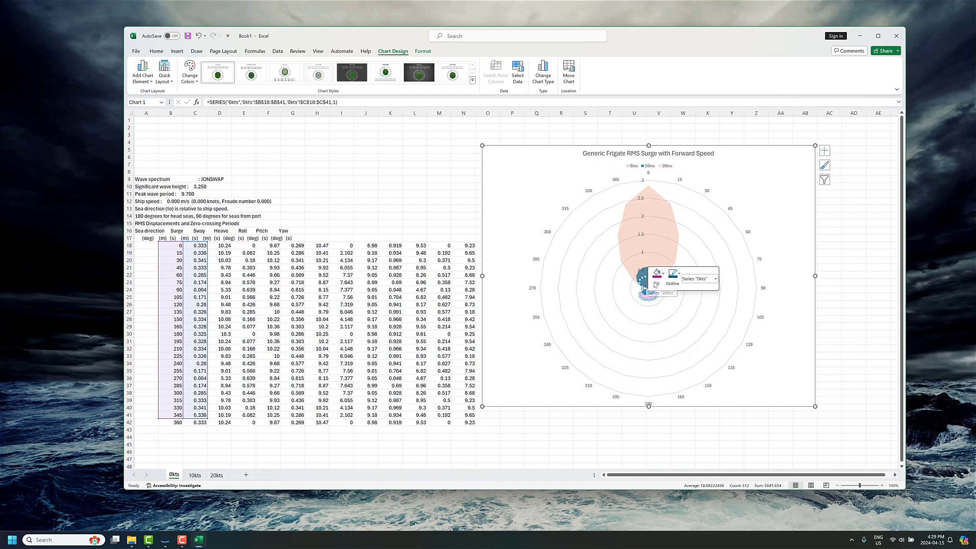
pyautogui.click(715, 278)
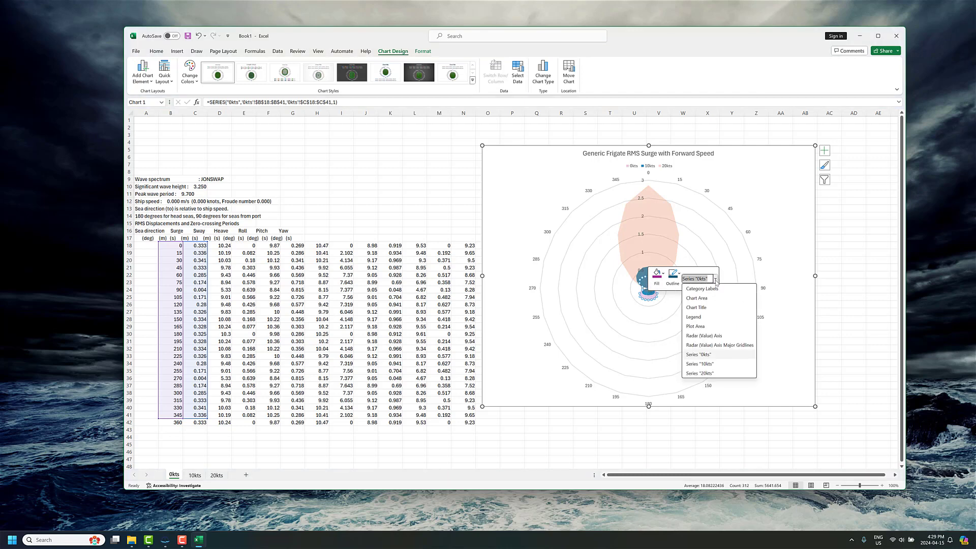
# Set the 10kts series fill to 75% transparency.
pyautogui.click(719, 364)
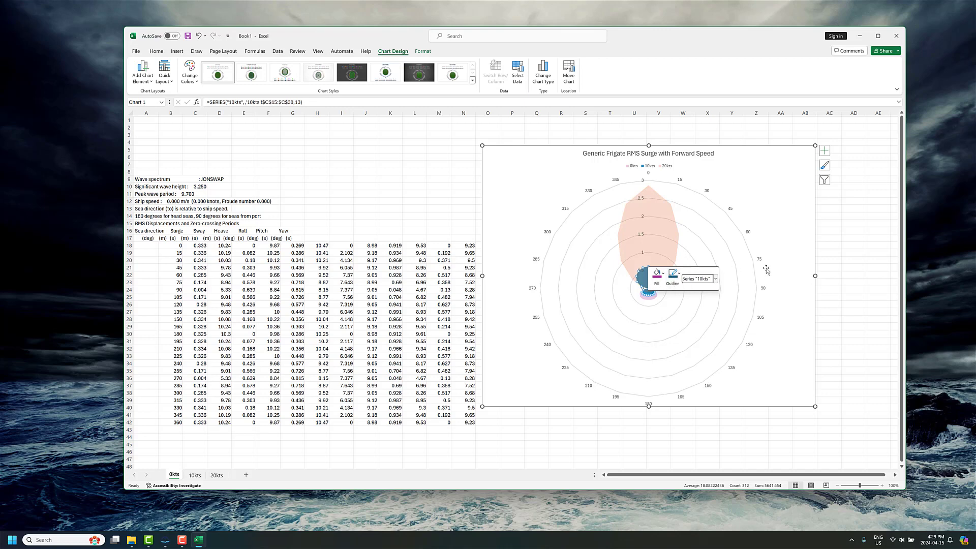
pyautogui.click(649, 279)
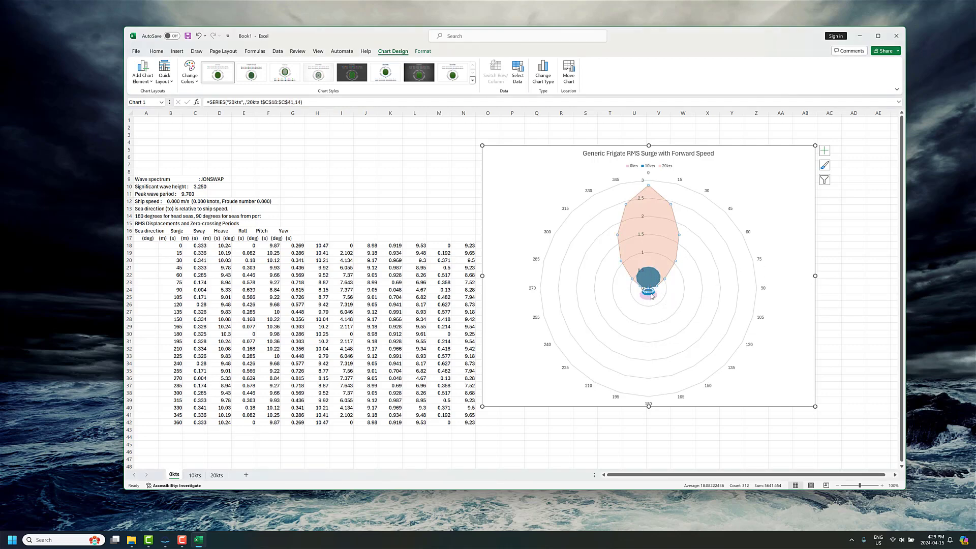
pyautogui.scroll(1, 652, 296)
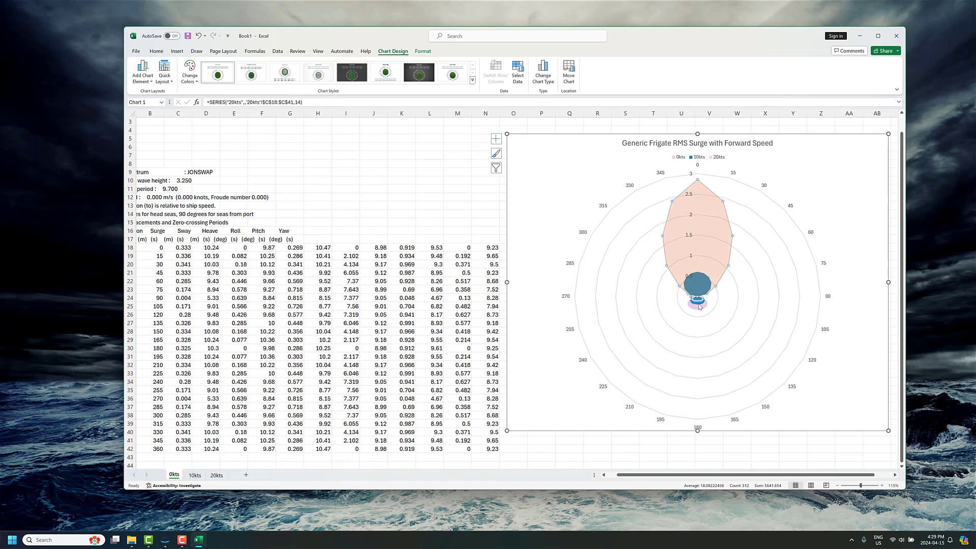
pyautogui.rightClick(697, 287)
pyautogui.click(738, 266)
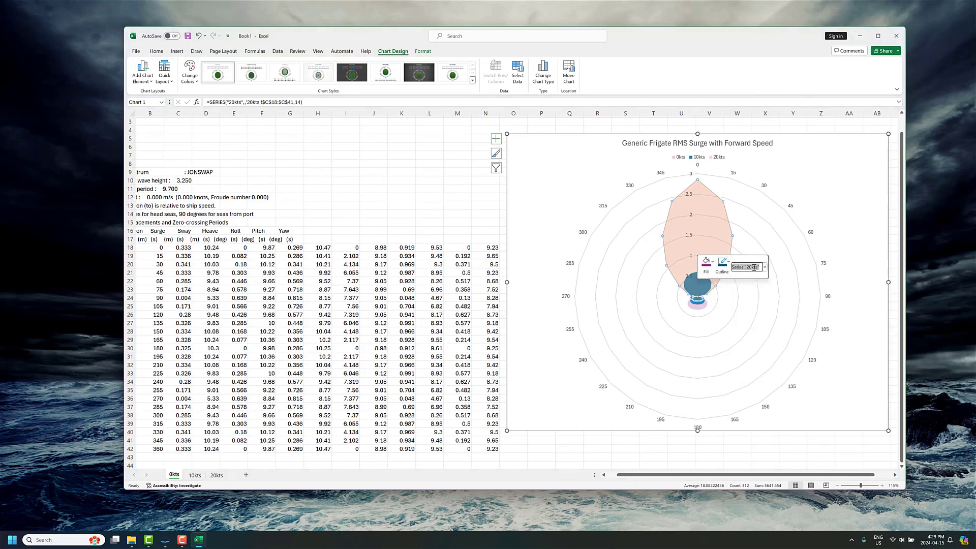
pyautogui.click(764, 267)
pyautogui.click(753, 351)
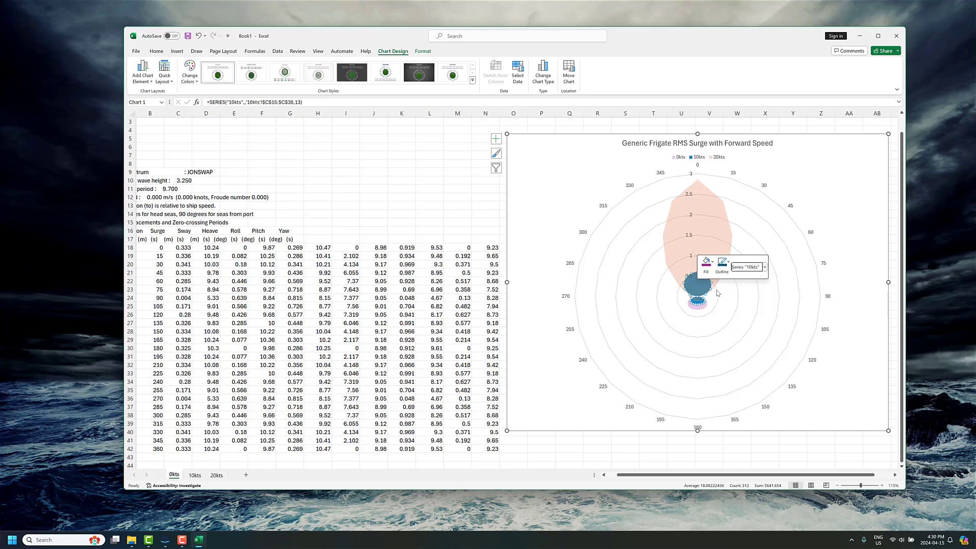
pyautogui.click(706, 264)
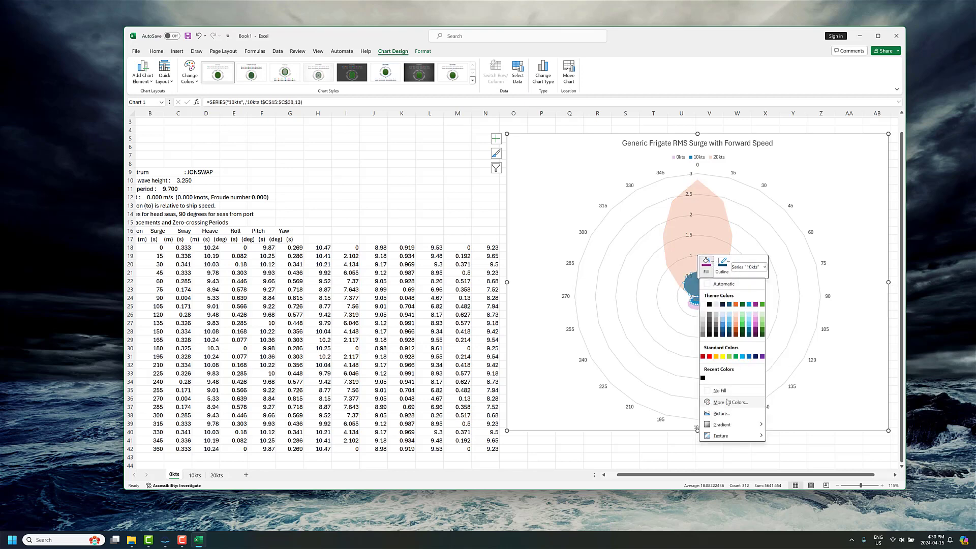
pyautogui.click(730, 402)
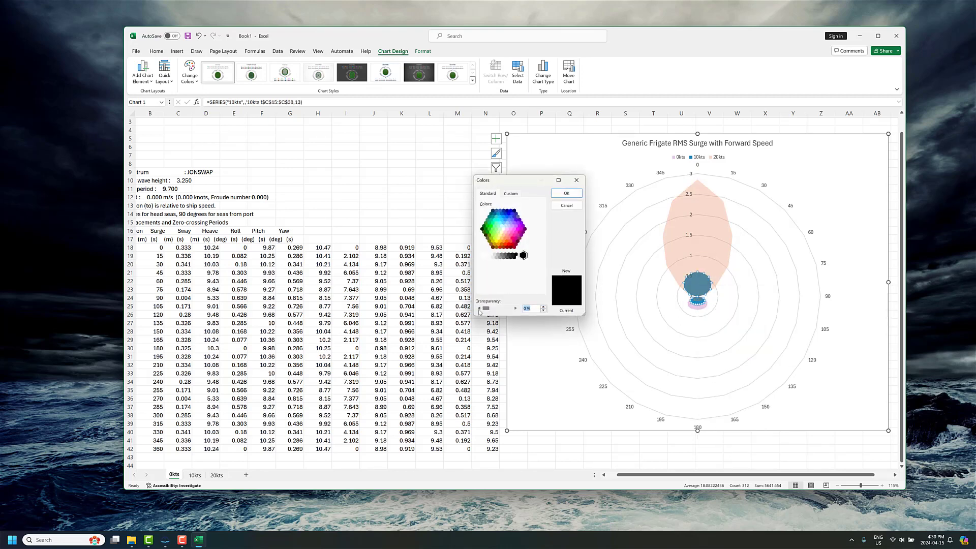
pyautogui.write('75')
pyautogui.click(566, 194)
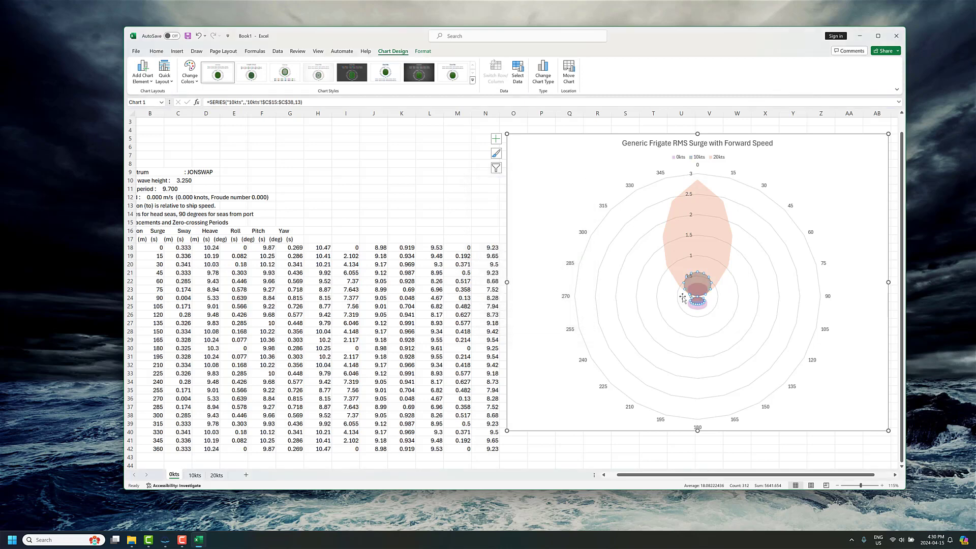
# Change the 10kts series fill colour to green.
pyautogui.rightClick(704, 282)
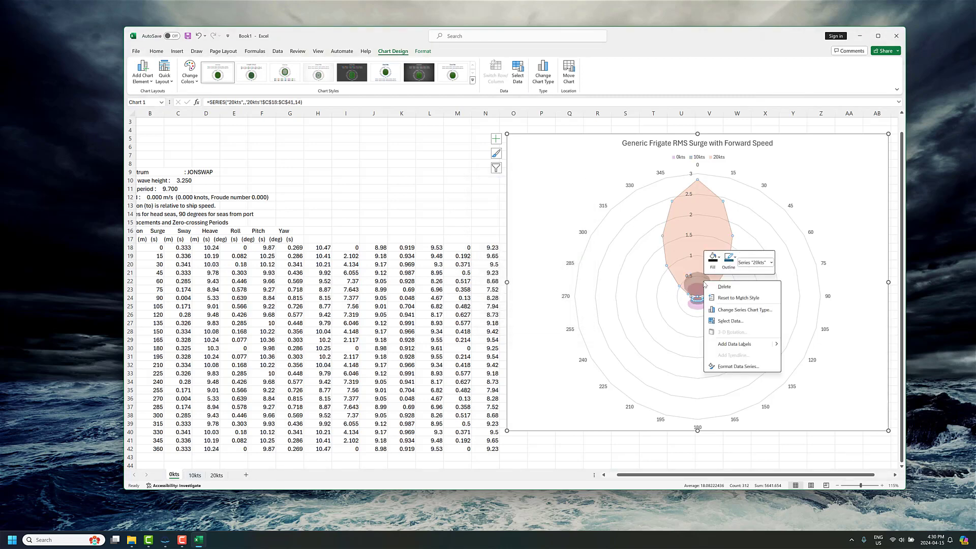
pyautogui.click(742, 263)
pyautogui.click(771, 262)
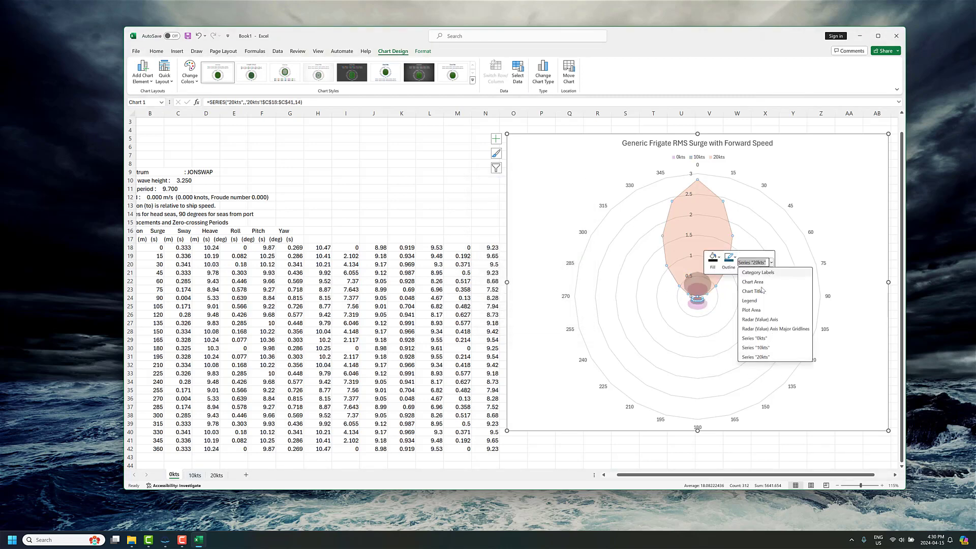
pyautogui.click(756, 347)
pyautogui.click(714, 259)
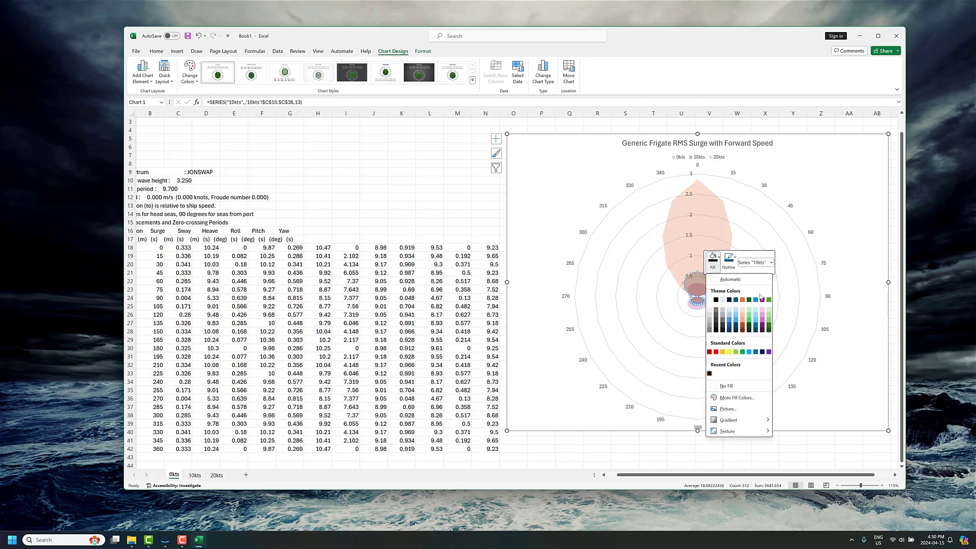
pyautogui.click(769, 299)
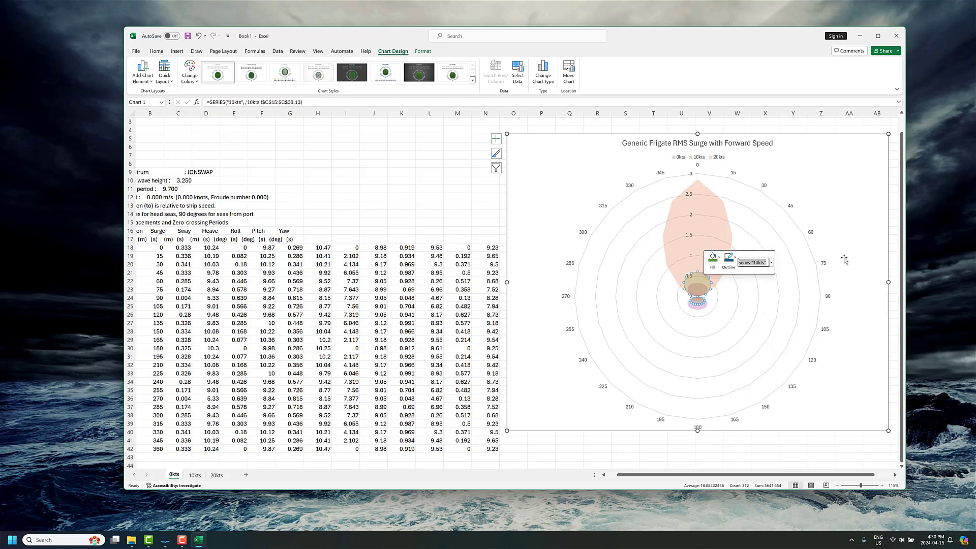
# Deselect the series and nudge the finished radar chart slightly to the right.
pyautogui.press('Escape')
pyautogui.press('Escape')
pyautogui.keyDown('ctrl'); pyautogui.scroll(-1, 793, 229); pyautogui.keyUp('ctrl')
pyautogui.moveTo(788, 223)
pyautogui.mouseDown()
pyautogui.moveTo(812, 219)
pyautogui.moveTo(805, 230)
pyautogui.mouseUp()
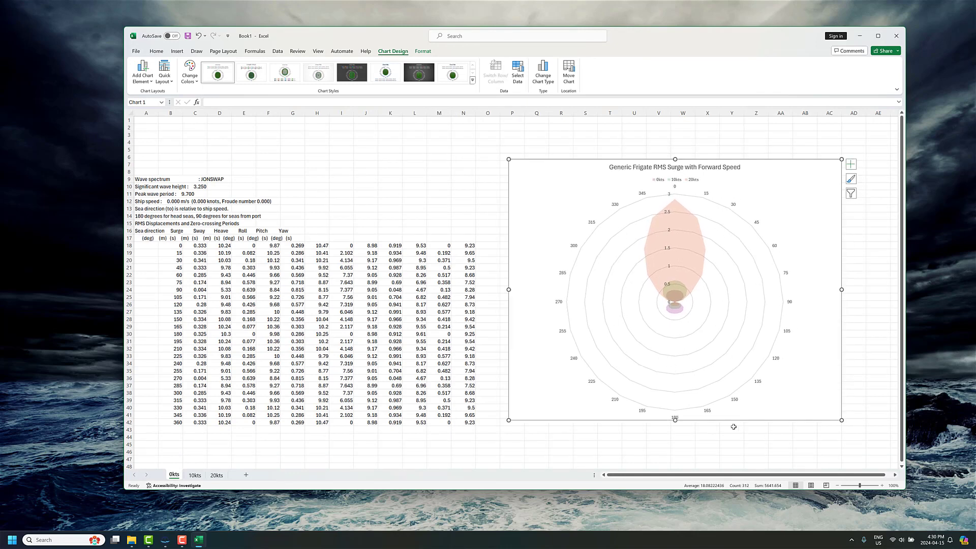